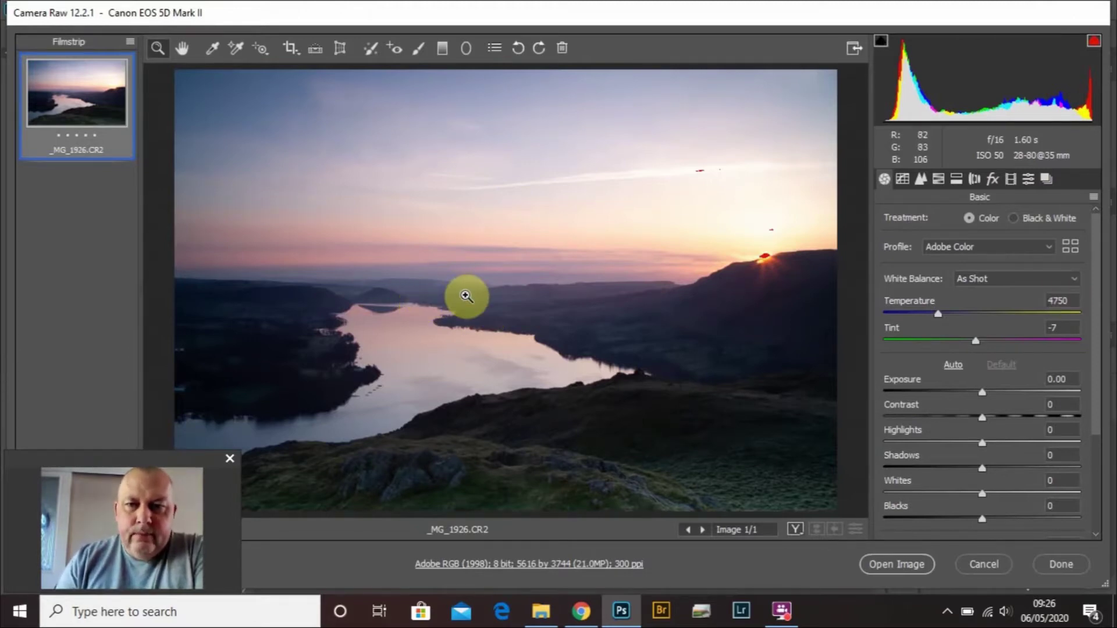
Turn on chromatic aberration removal and lens profile corrections for the photo
click(974, 181)
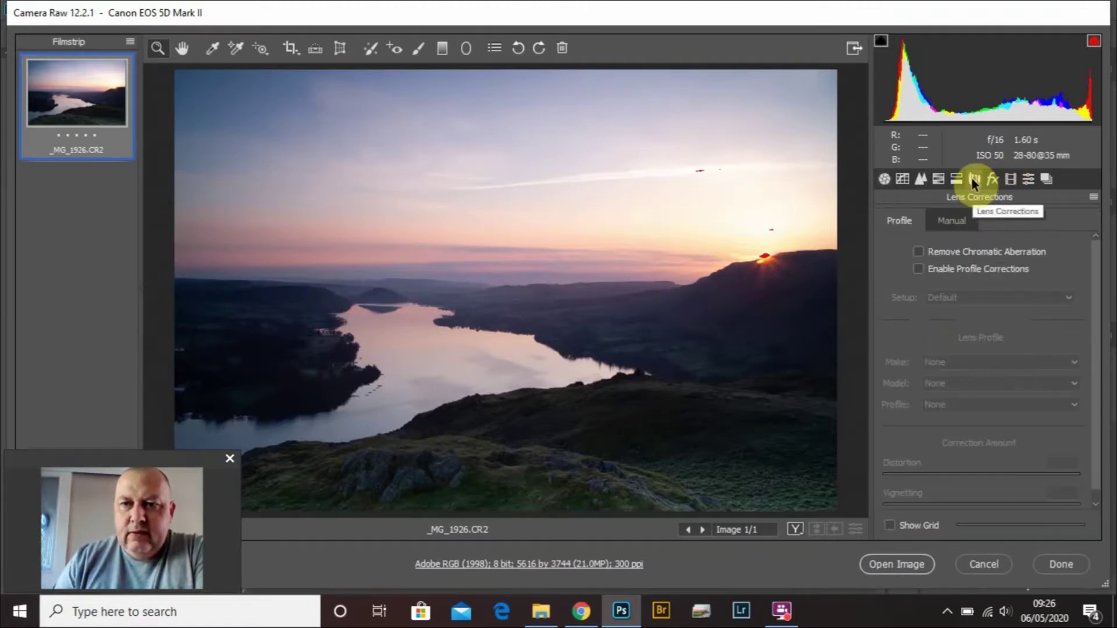
click(919, 253)
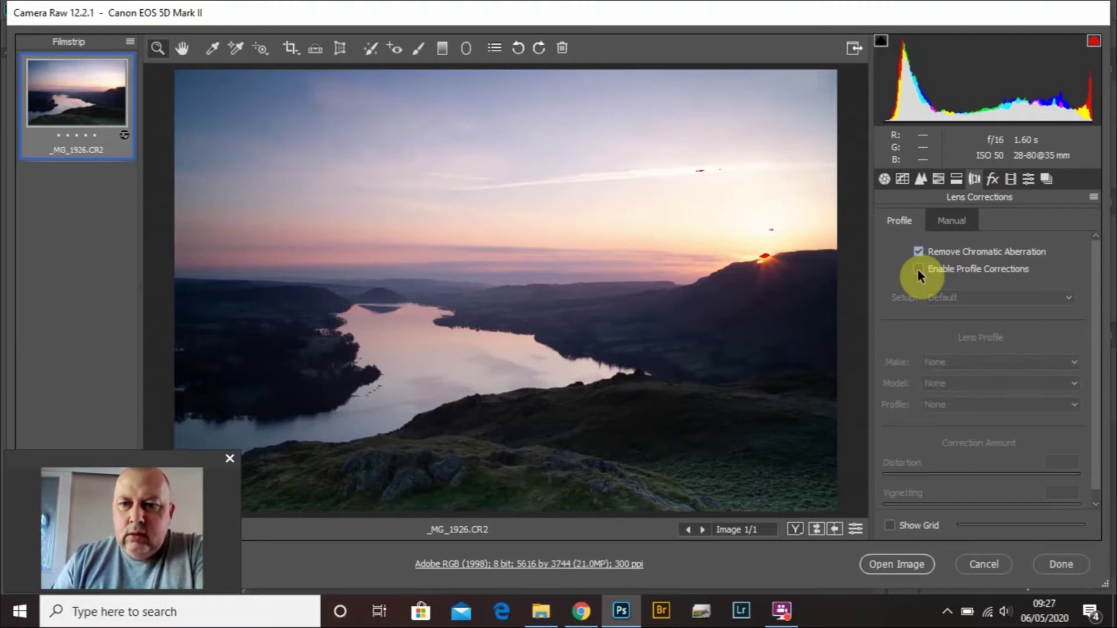
click(918, 269)
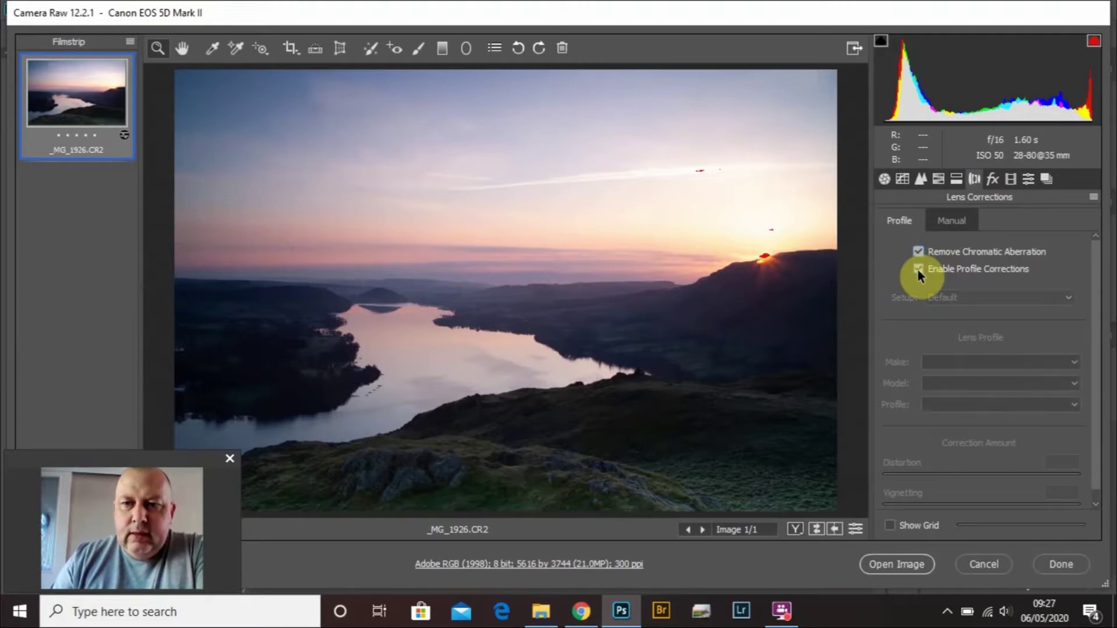
Set the lens profile make to Canon and the model to Canon EF 28-70mm f/2.8 L USM
click(1070, 361)
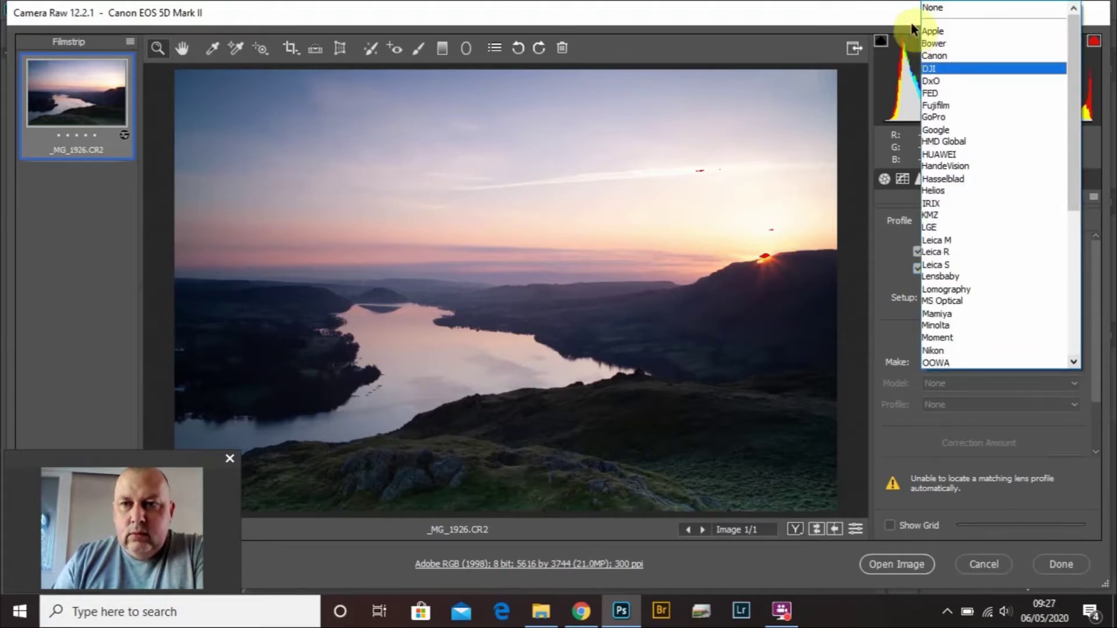
click(932, 57)
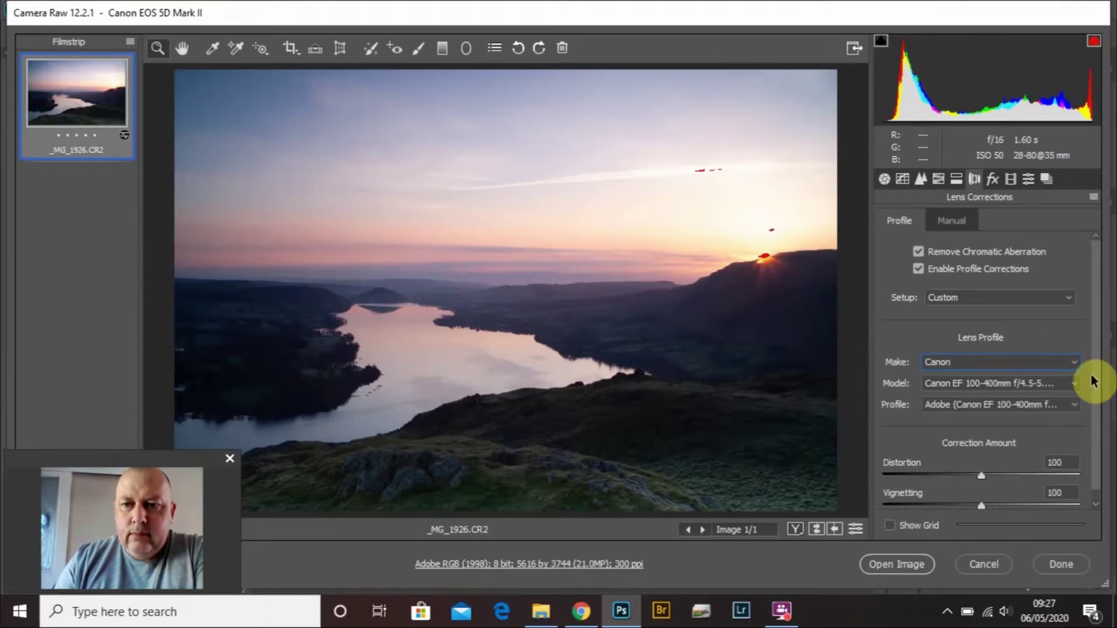
click(1070, 379)
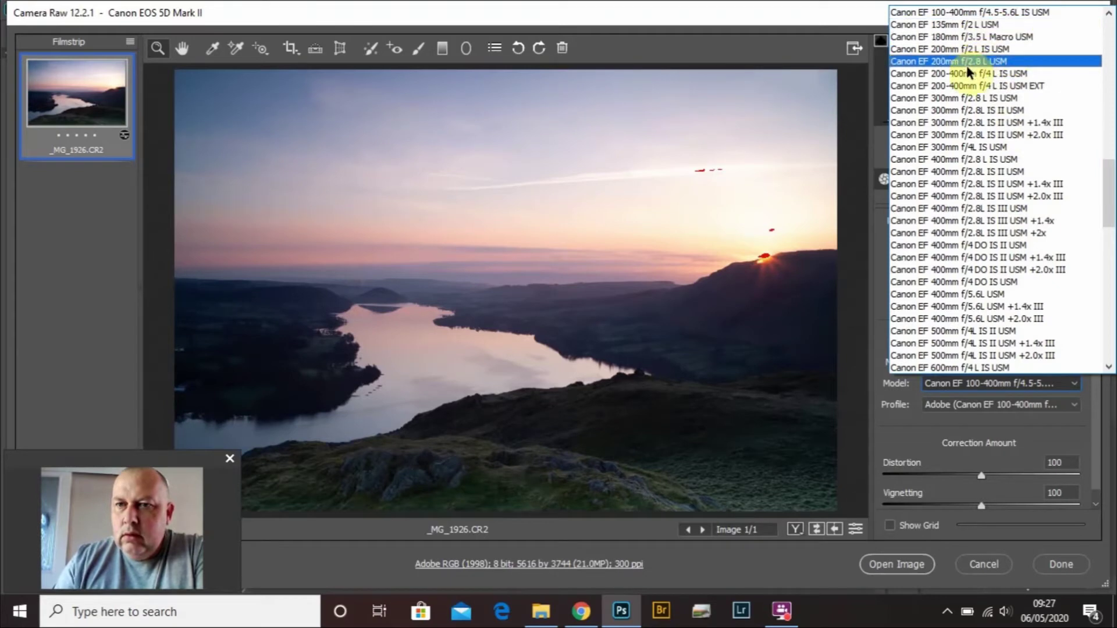
click(1110, 34)
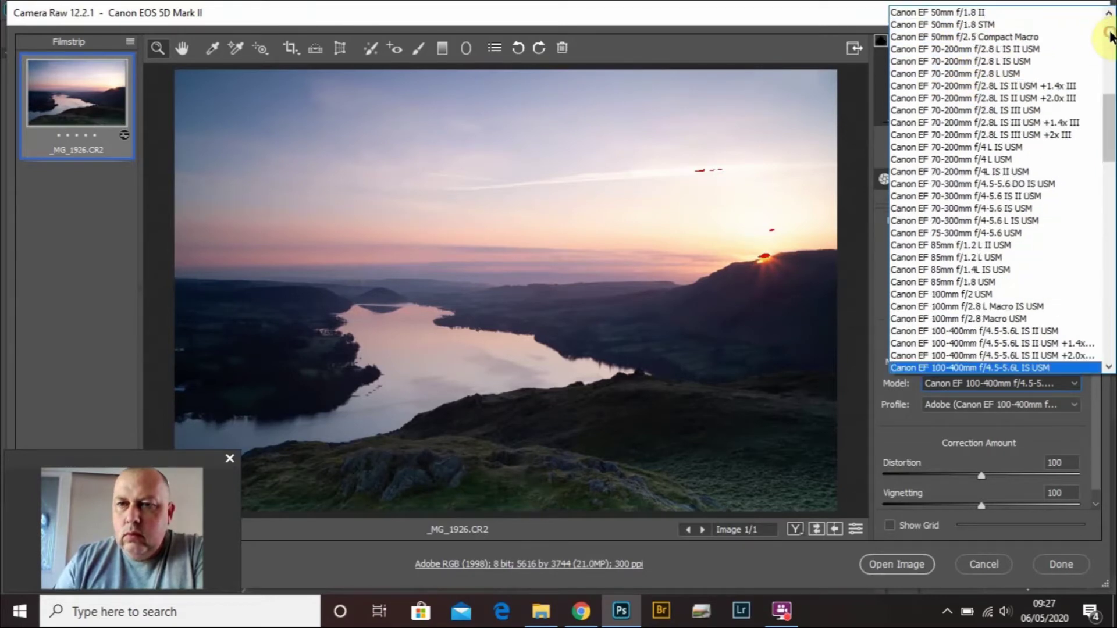
click(1110, 35)
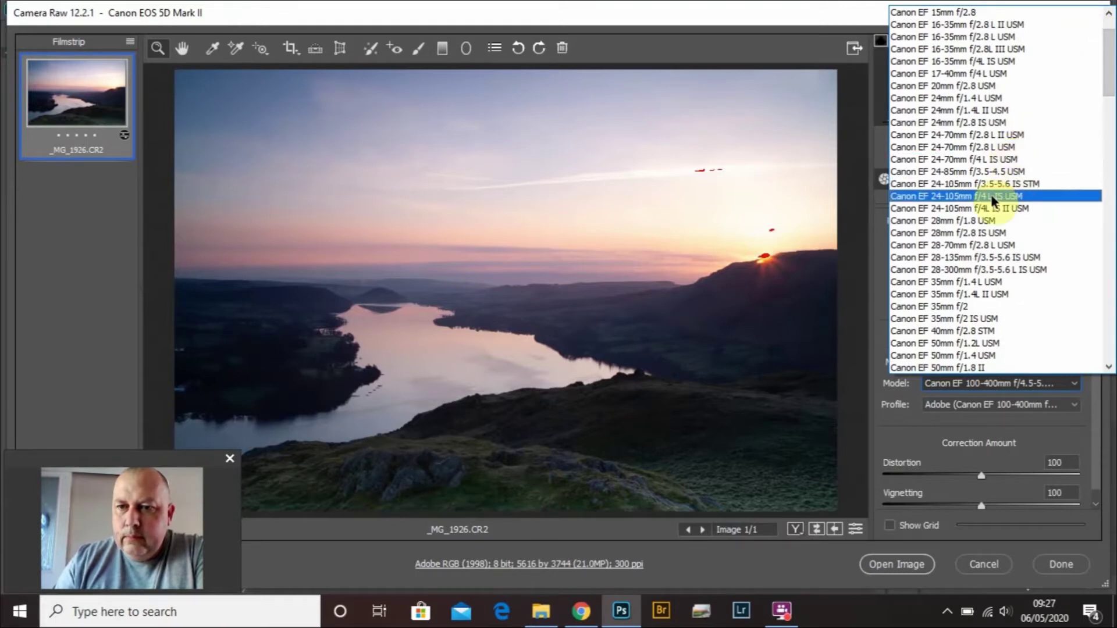
click(954, 245)
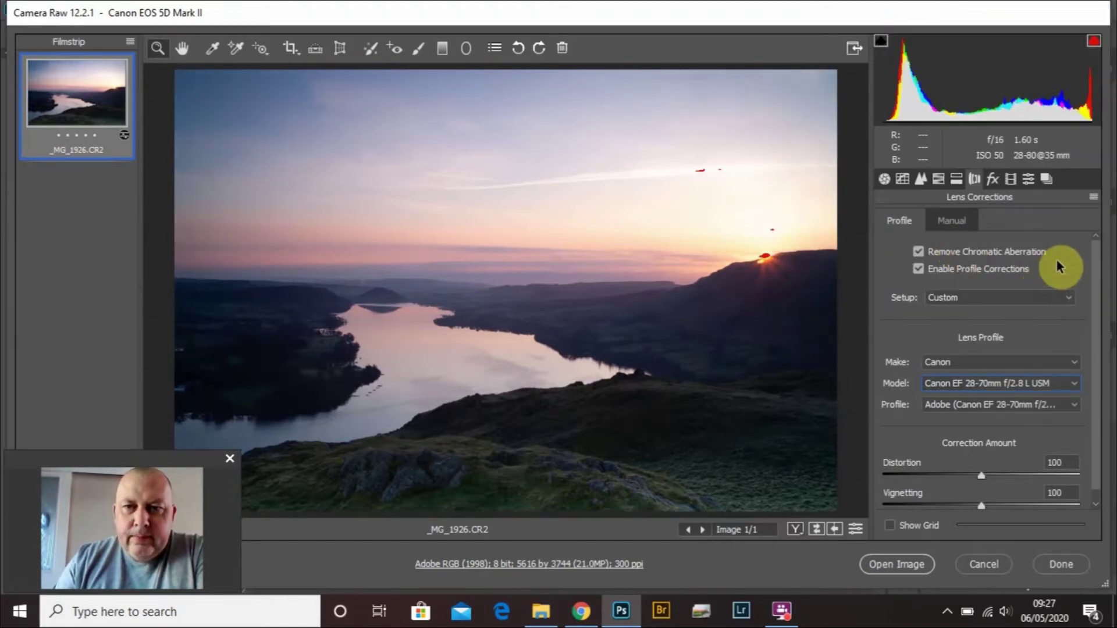
Check the photo's detail at 100% down to the foreground rocks and set luminance noise reduction to 12
click(921, 180)
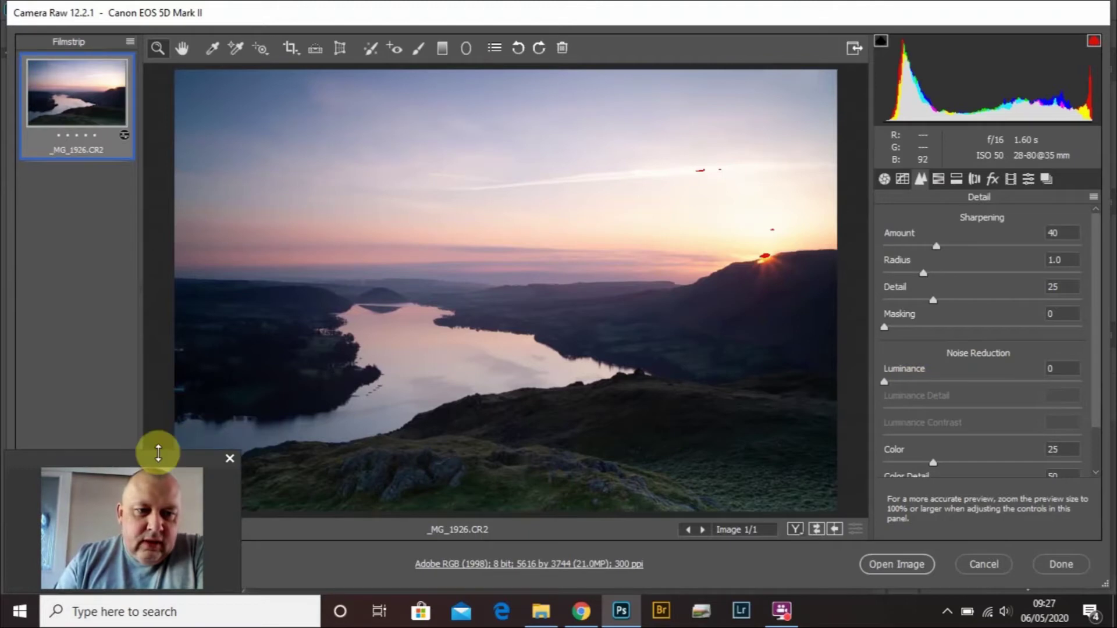
drag(163, 464, 132, 308)
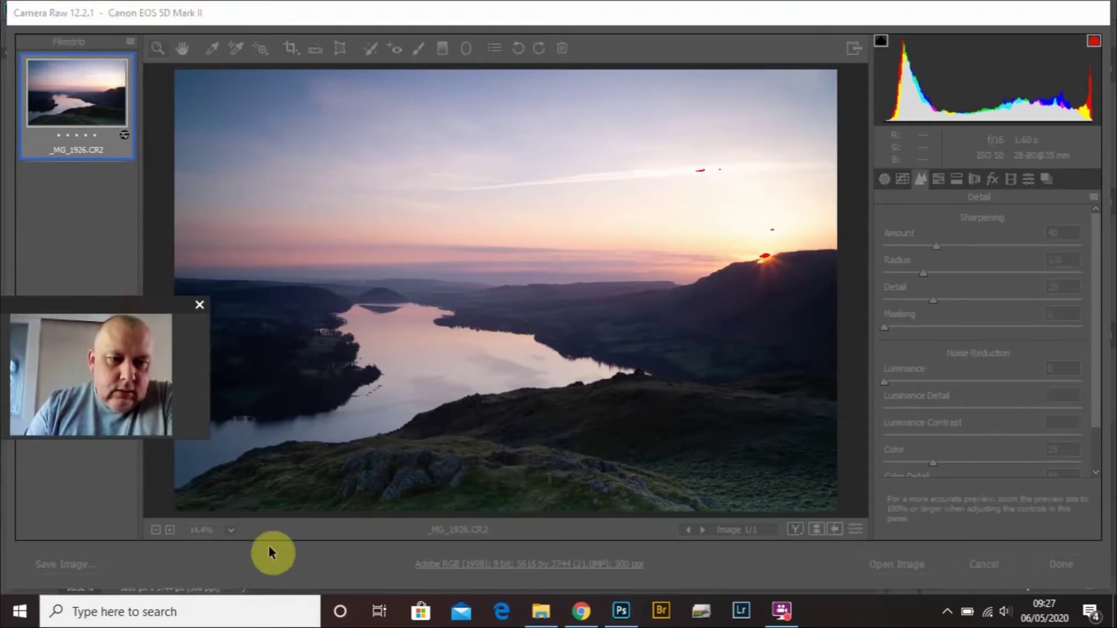
click(231, 530)
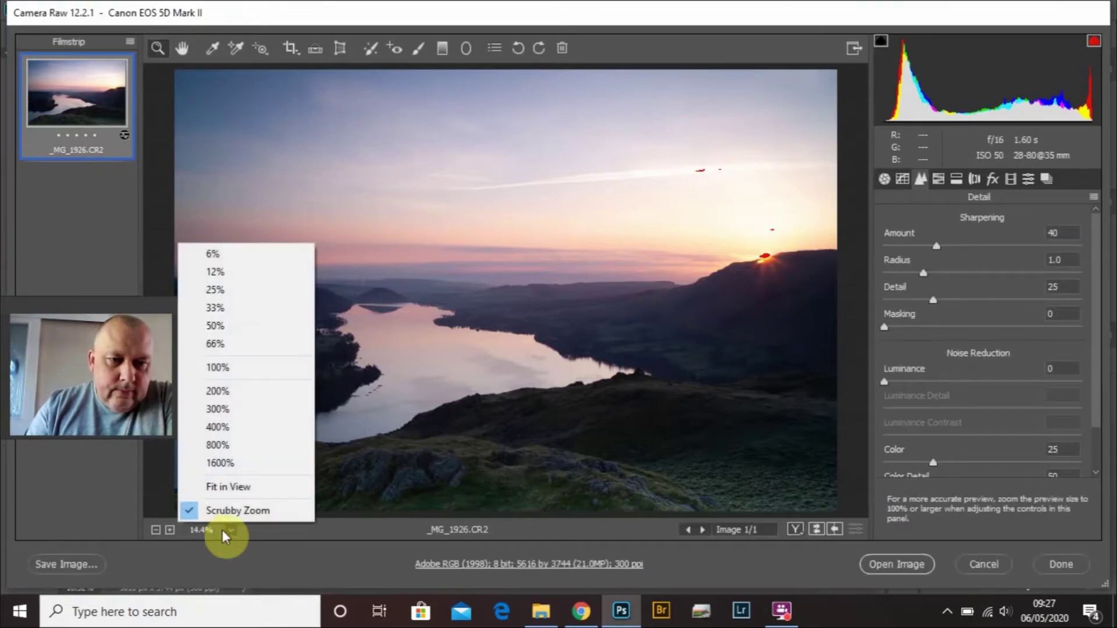
click(228, 371)
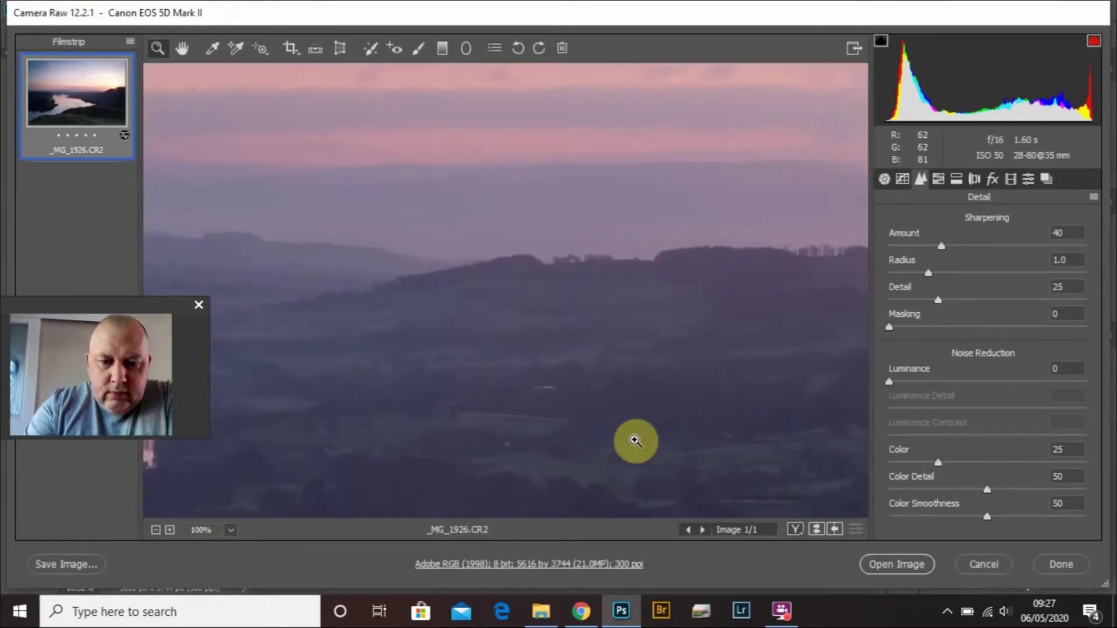
key(h)
drag(634, 439, 204, 302)
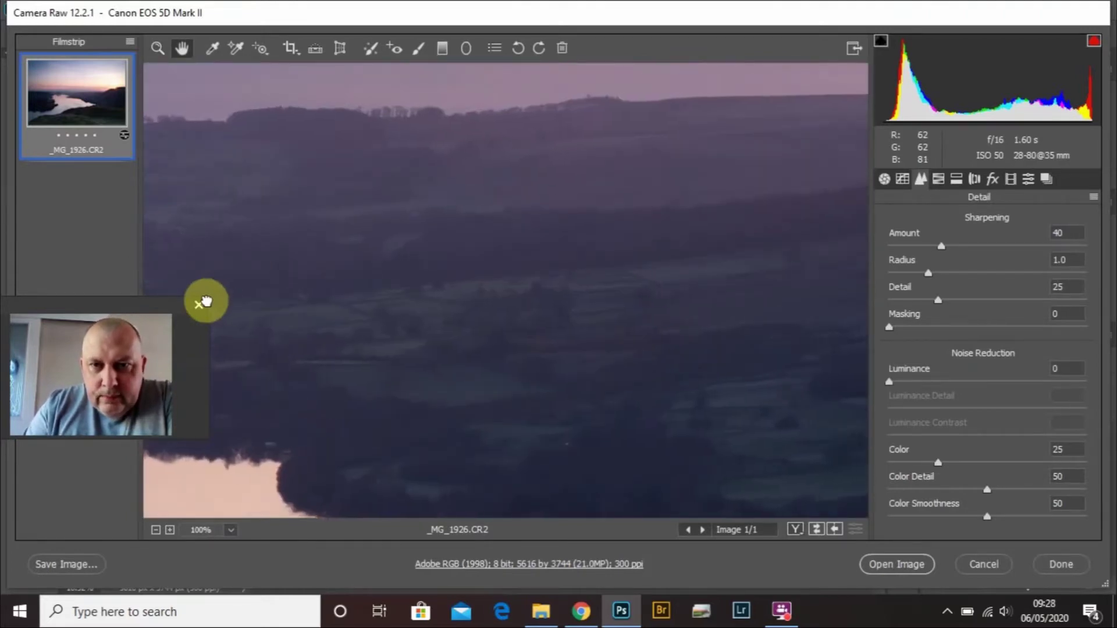
drag(554, 393, 611, 33)
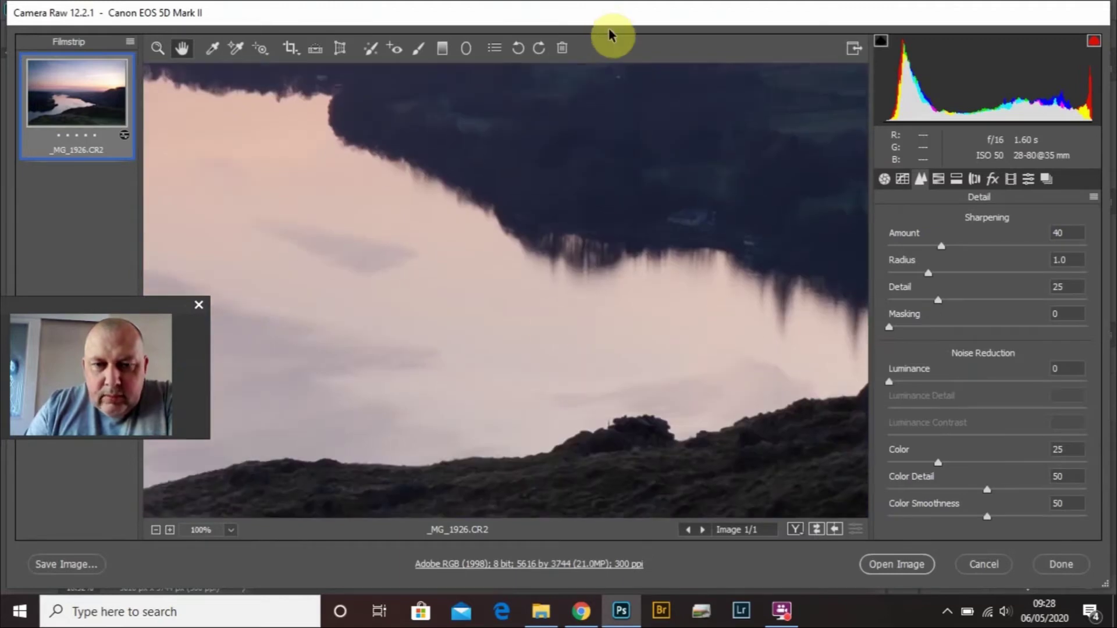
drag(553, 429, 594, 159)
drag(571, 322, 514, 167)
drag(526, 426, 606, 186)
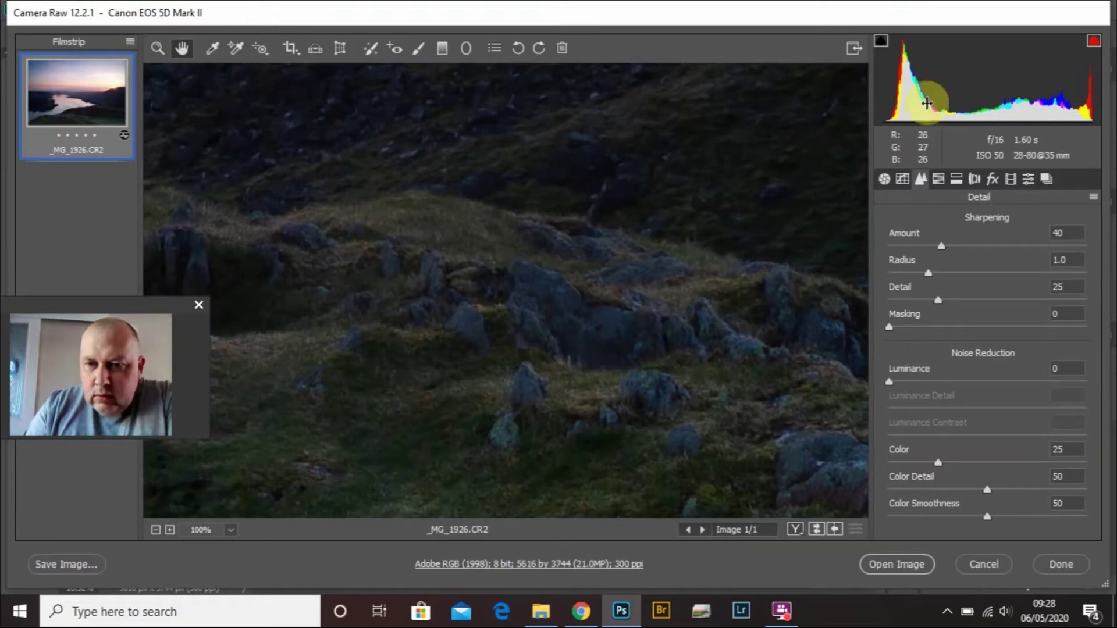
click(909, 382)
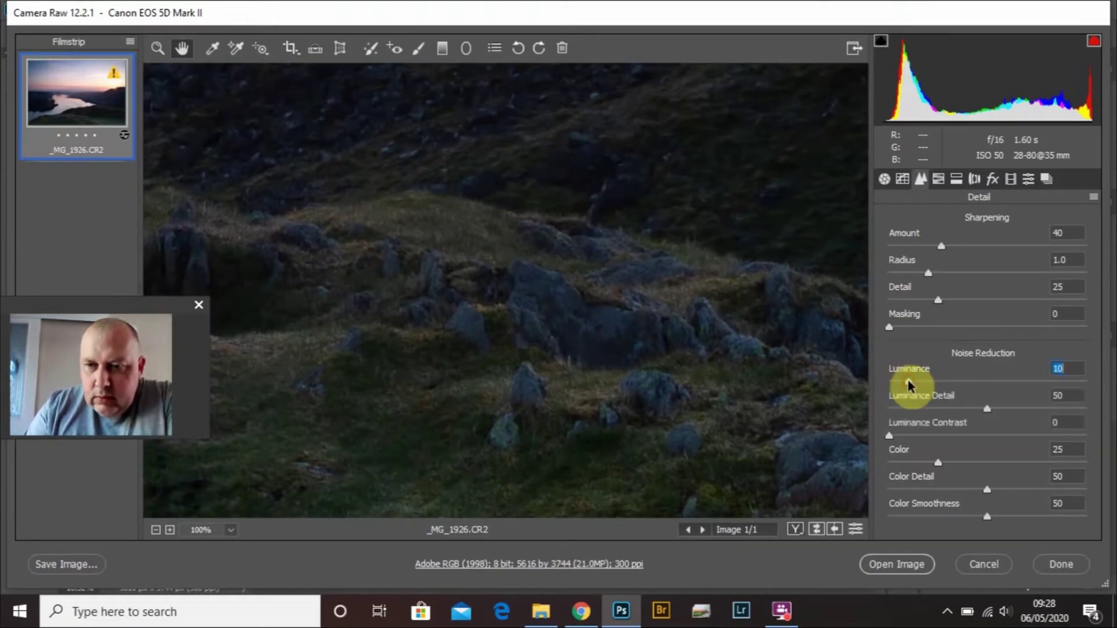
drag(912, 381, 912, 382)
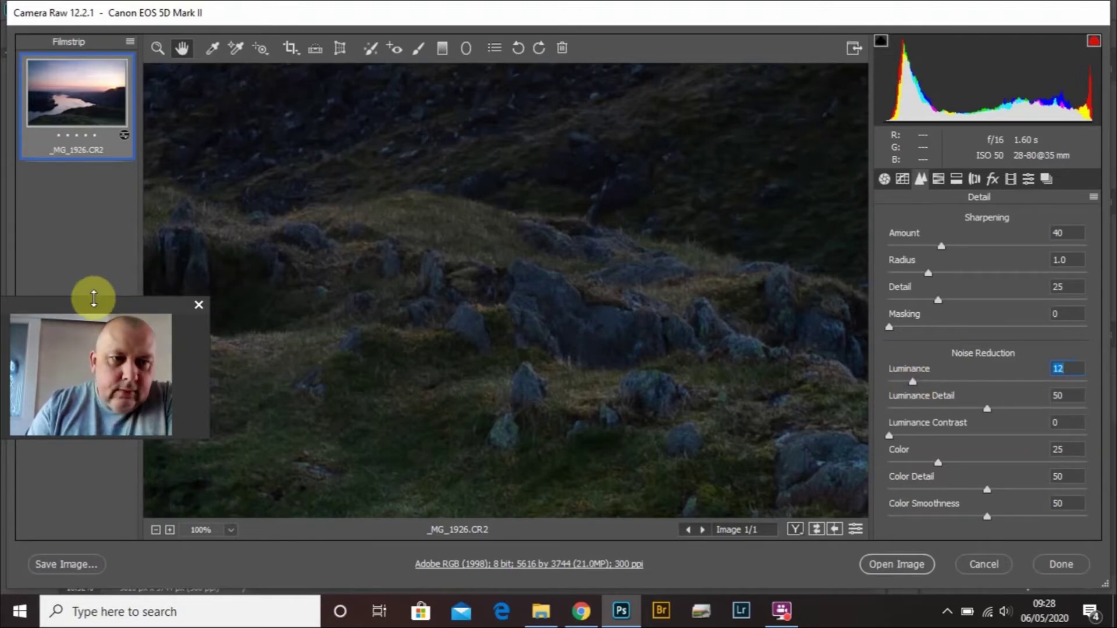
Return to the basic adjustments and fit the whole photo in view
drag(90, 309, 110, 464)
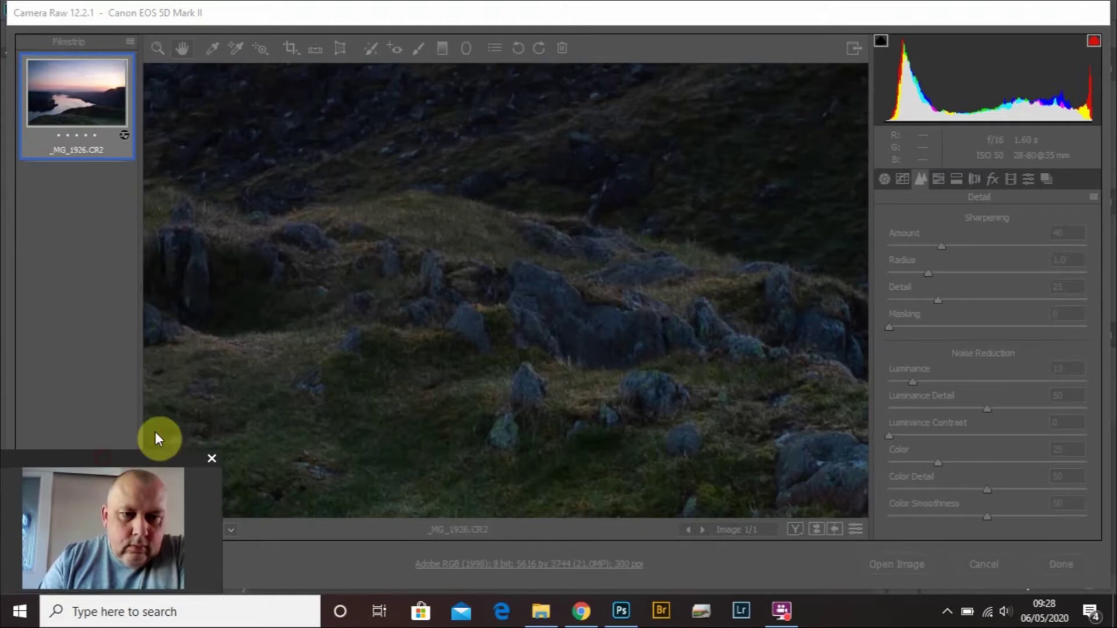
click(885, 178)
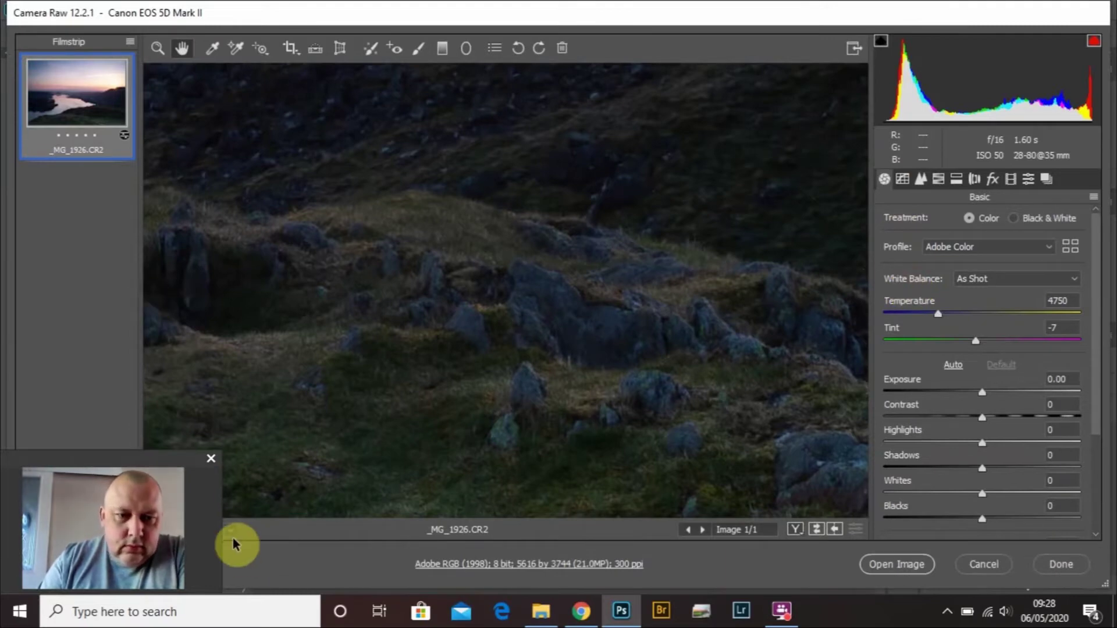
click(135, 458)
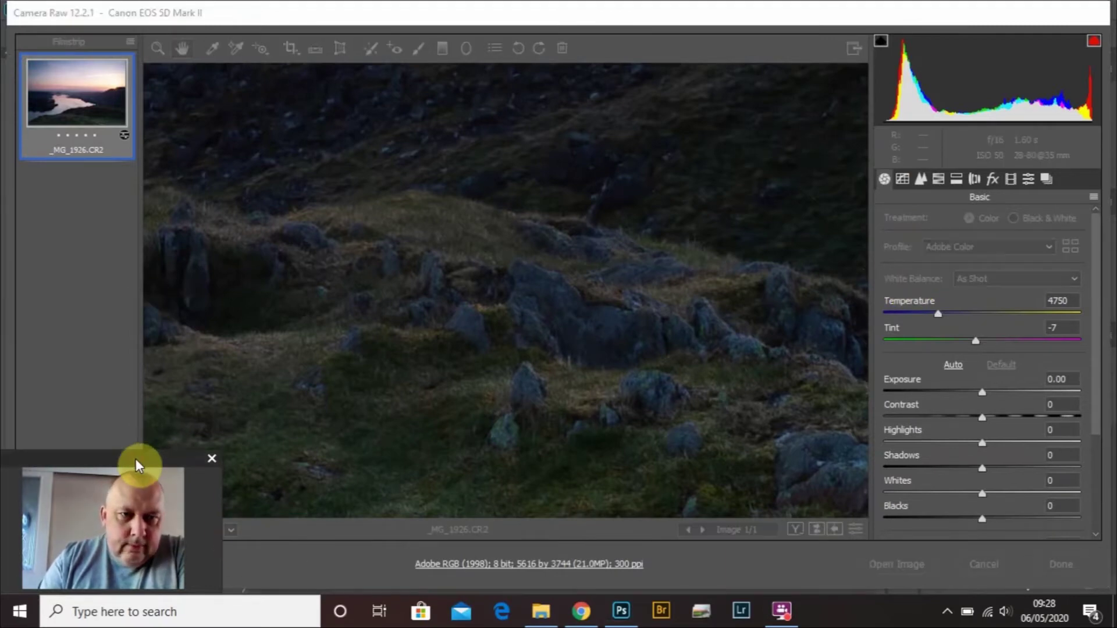
drag(135, 459, 103, 319)
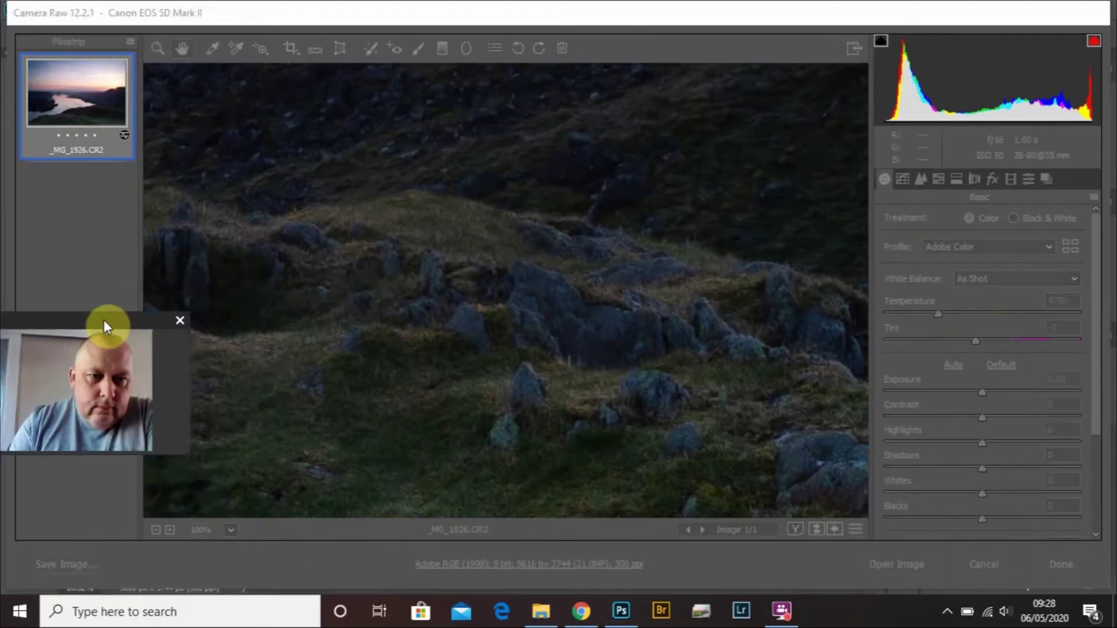
click(232, 530)
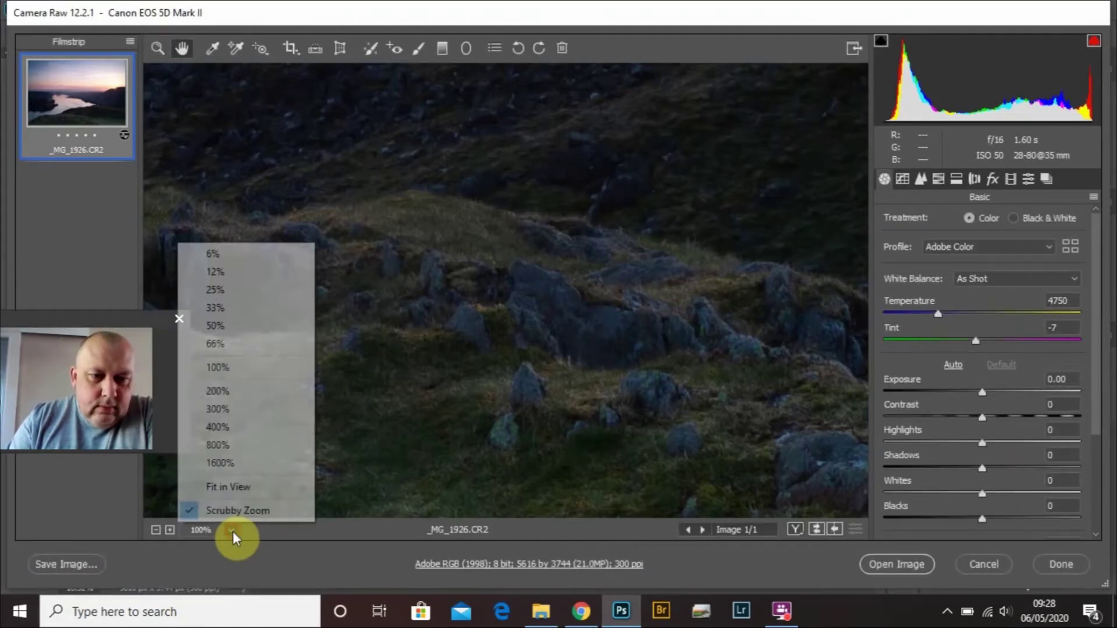
click(229, 487)
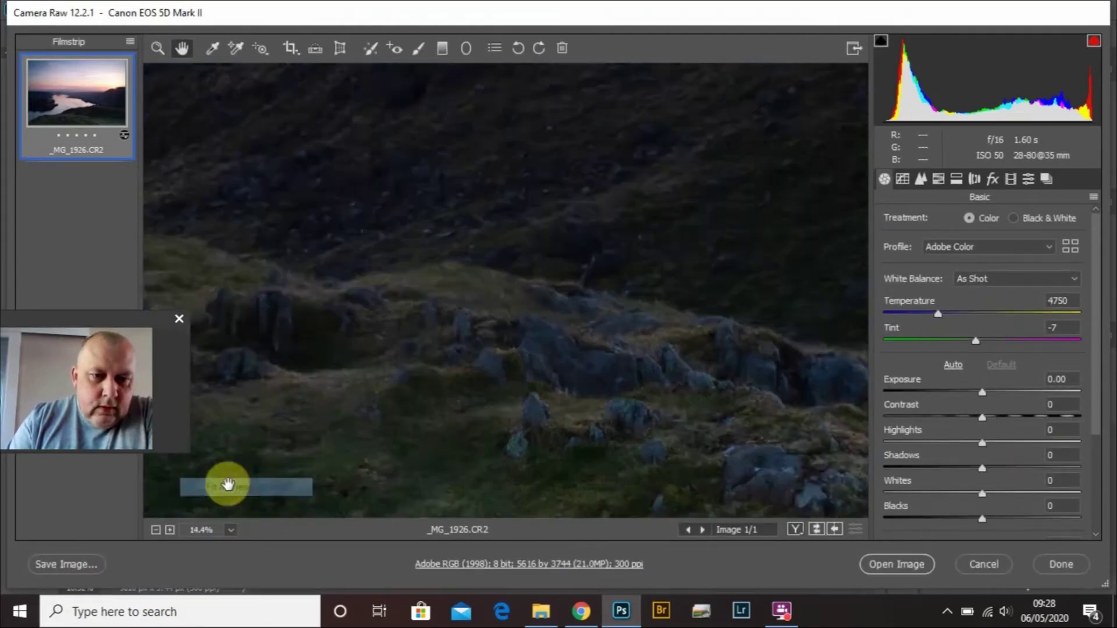
drag(104, 318, 148, 458)
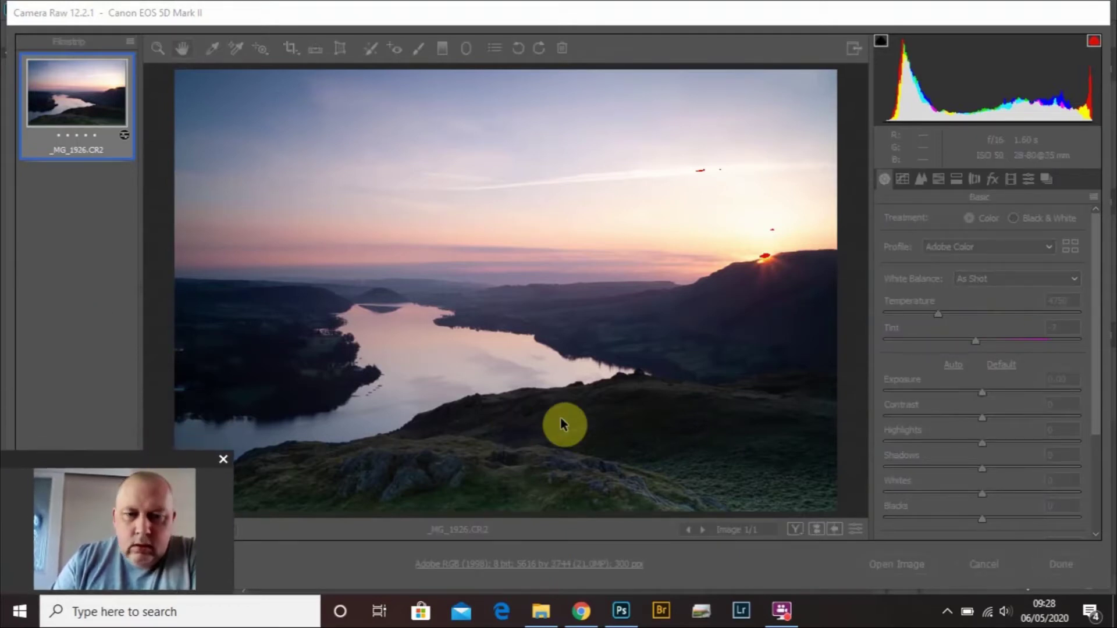
Try the Daylight and Cloudy white balance presets on the photo, and return to As Shot
click(948, 293)
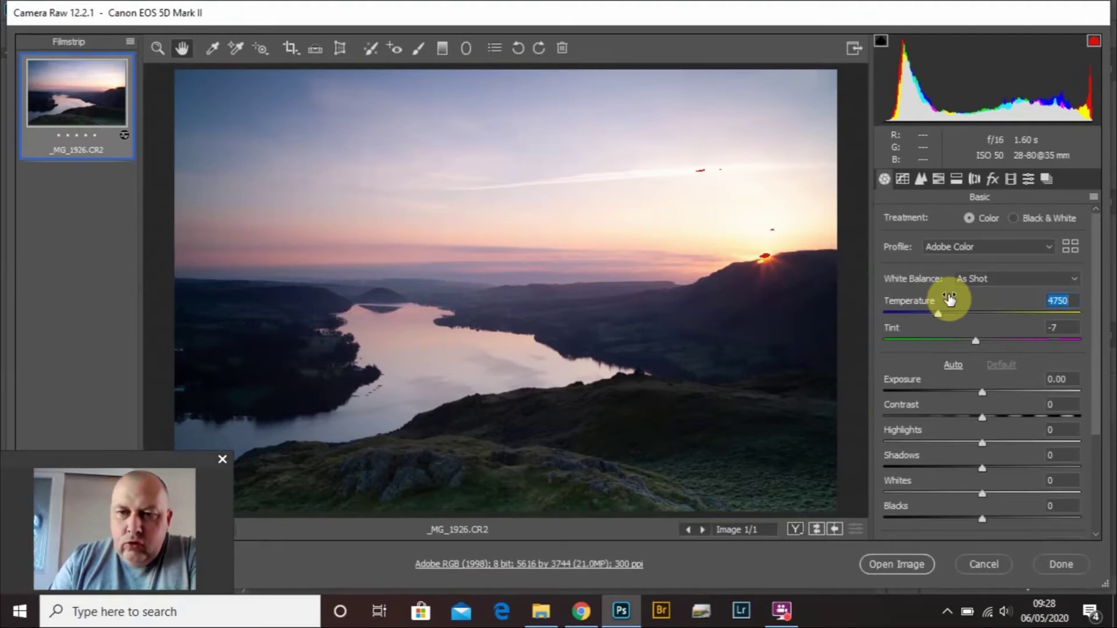
click(1077, 281)
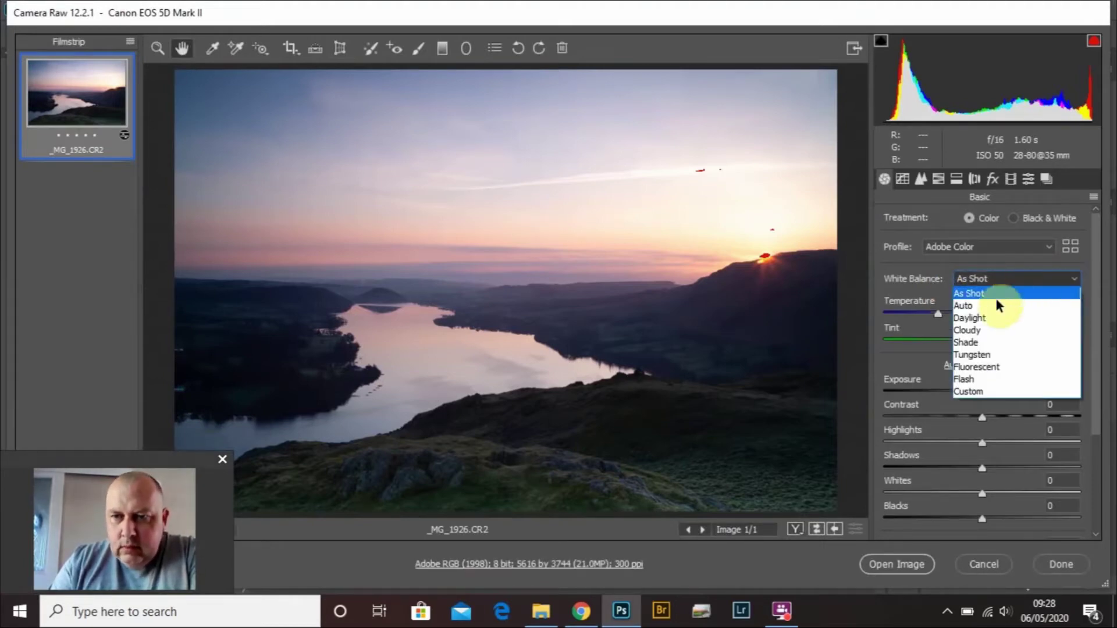
click(992, 321)
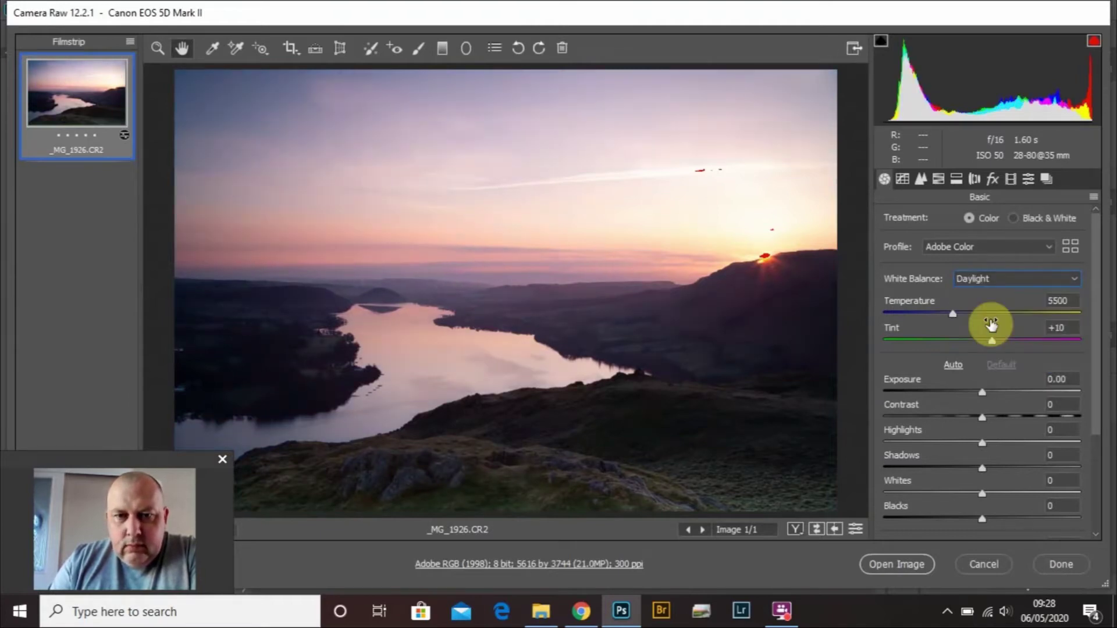
click(1075, 278)
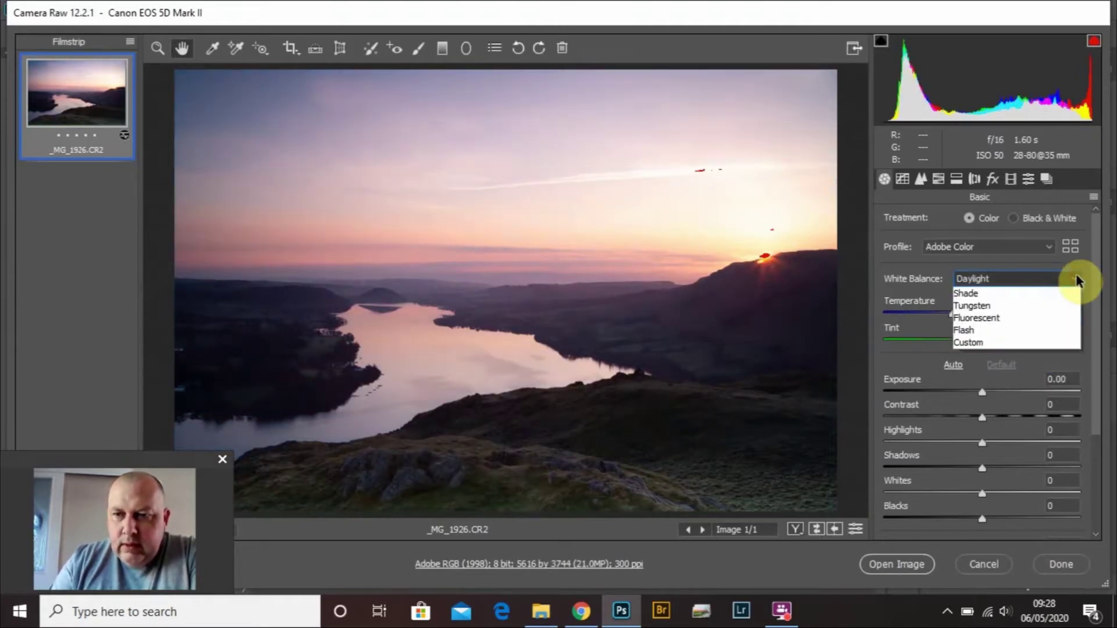
click(987, 331)
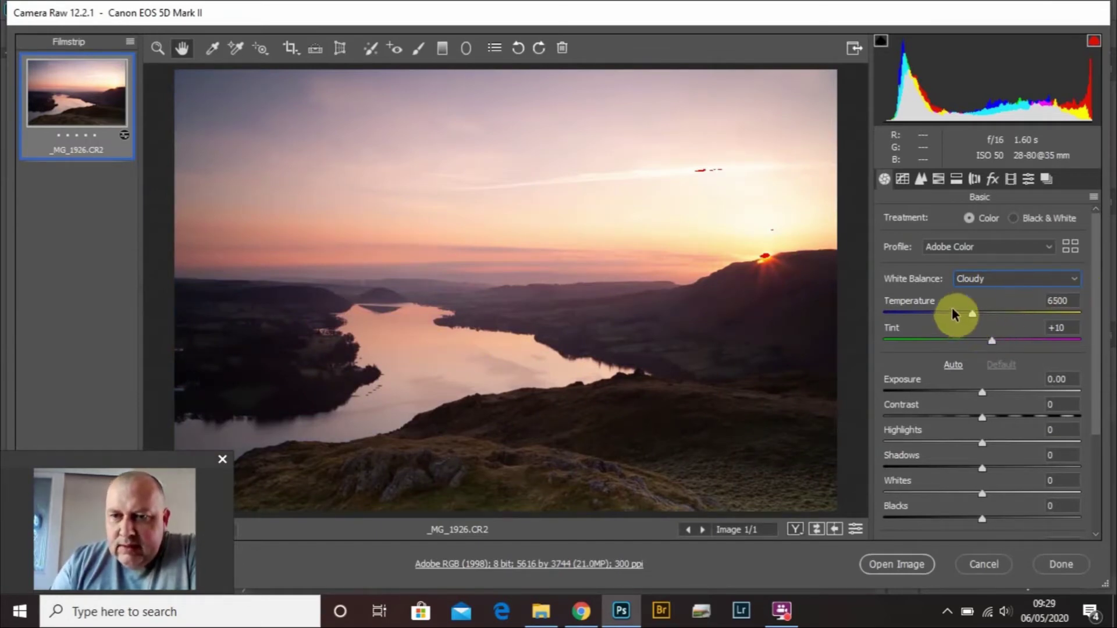
click(1073, 282)
click(1040, 296)
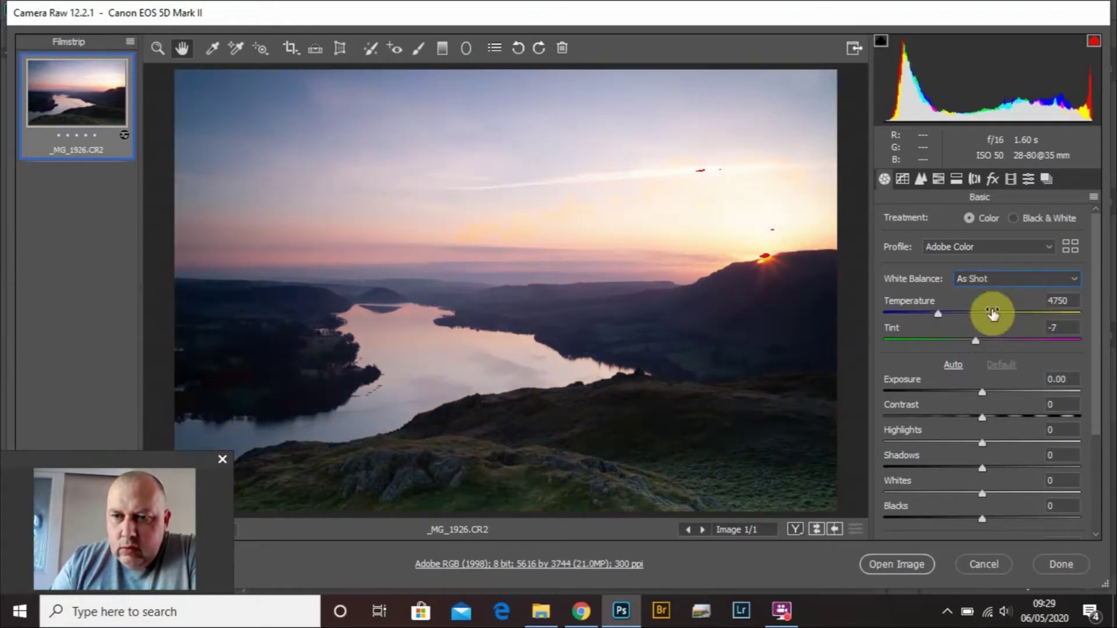
Set the photo's white balance to the Daylight preset
click(1075, 275)
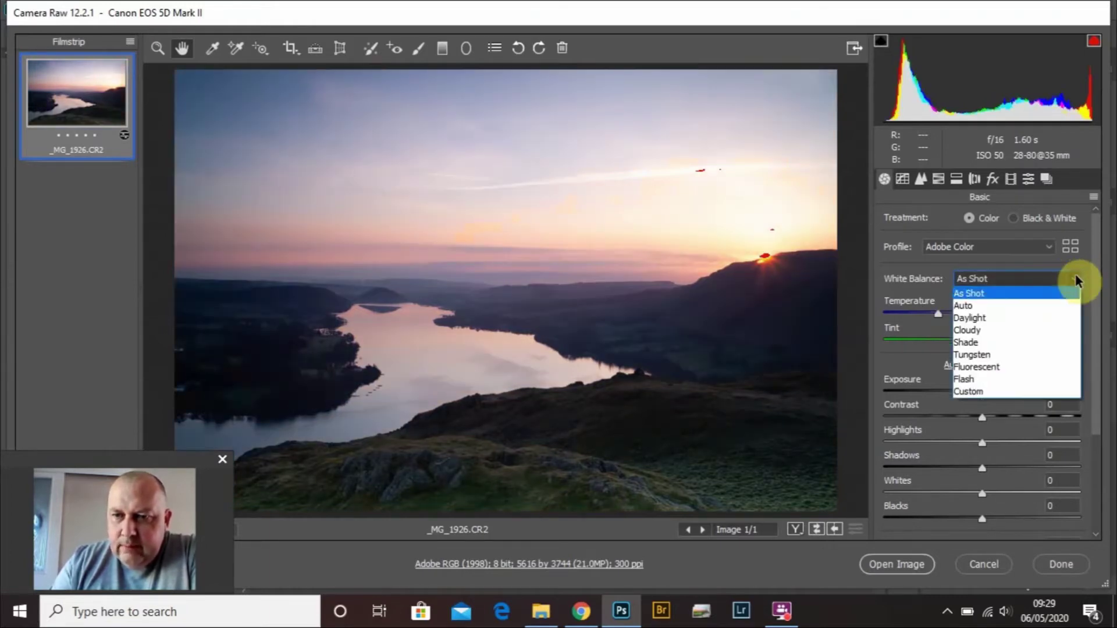
click(995, 322)
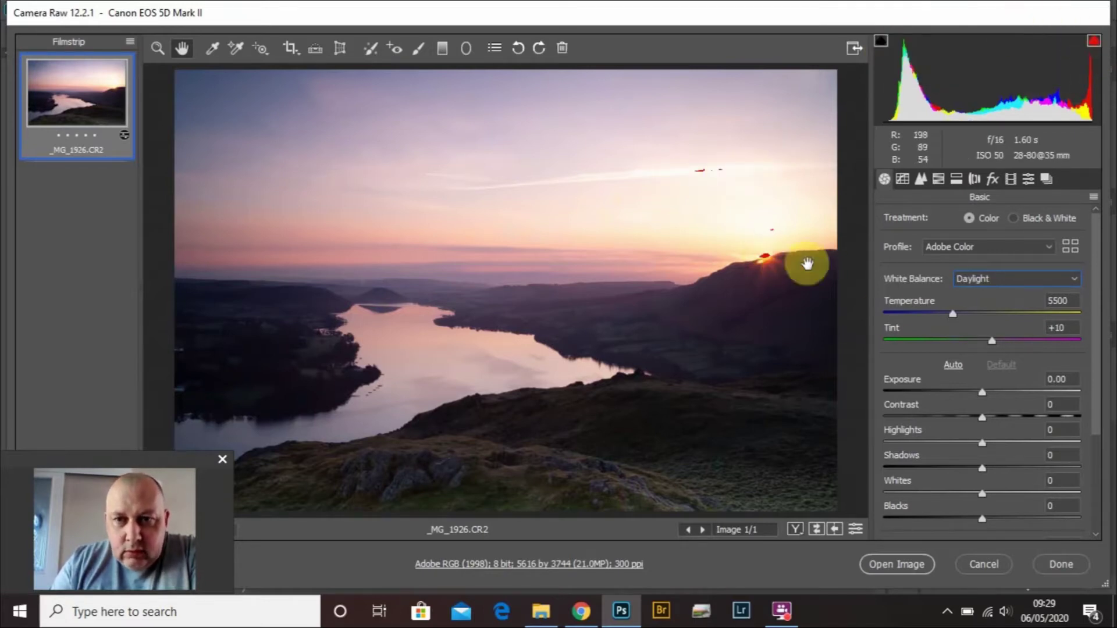
Try a strongly darkened exposure of -4.65, and set the exposure to +0.05
click(933, 392)
drag(933, 393, 905, 394)
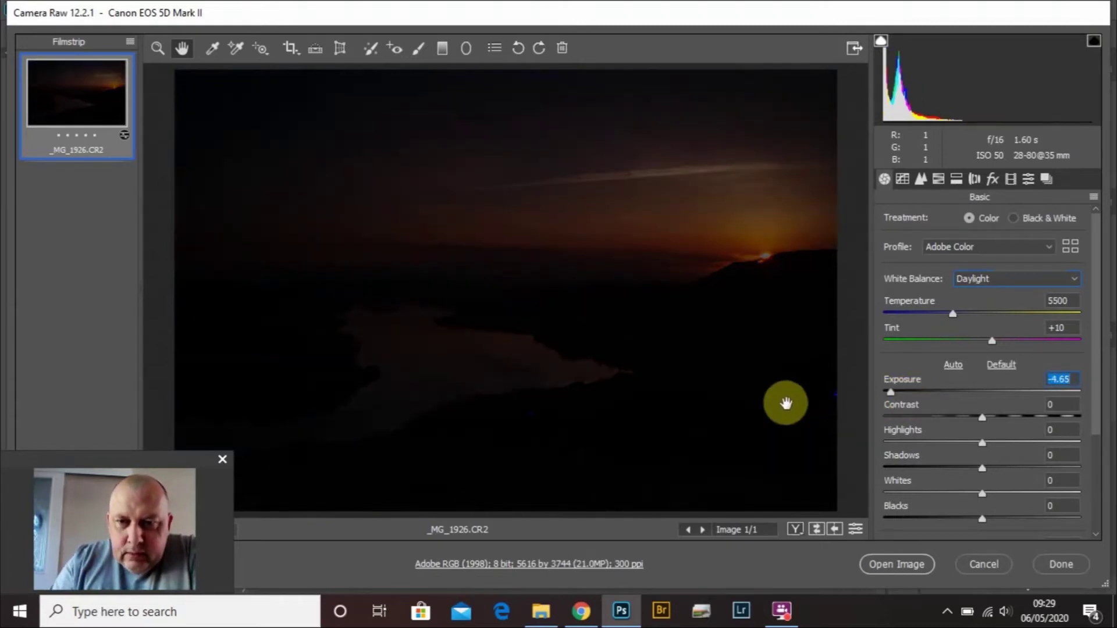
click(982, 392)
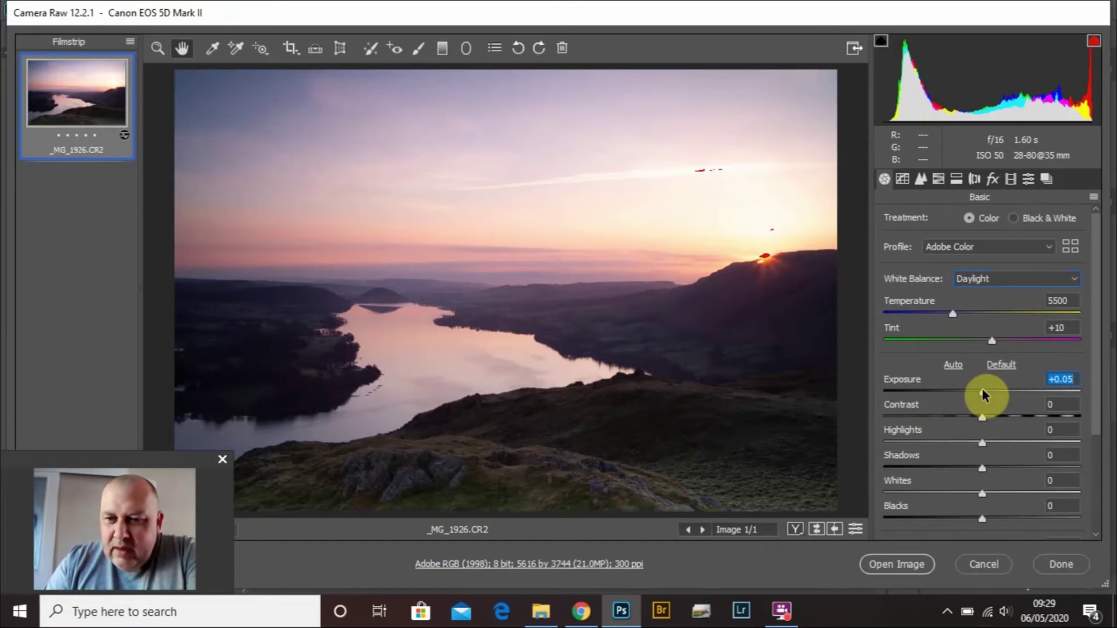
Set the photo's contrast to +17, highlights to -93 and exposure to -0.30
click(1000, 418)
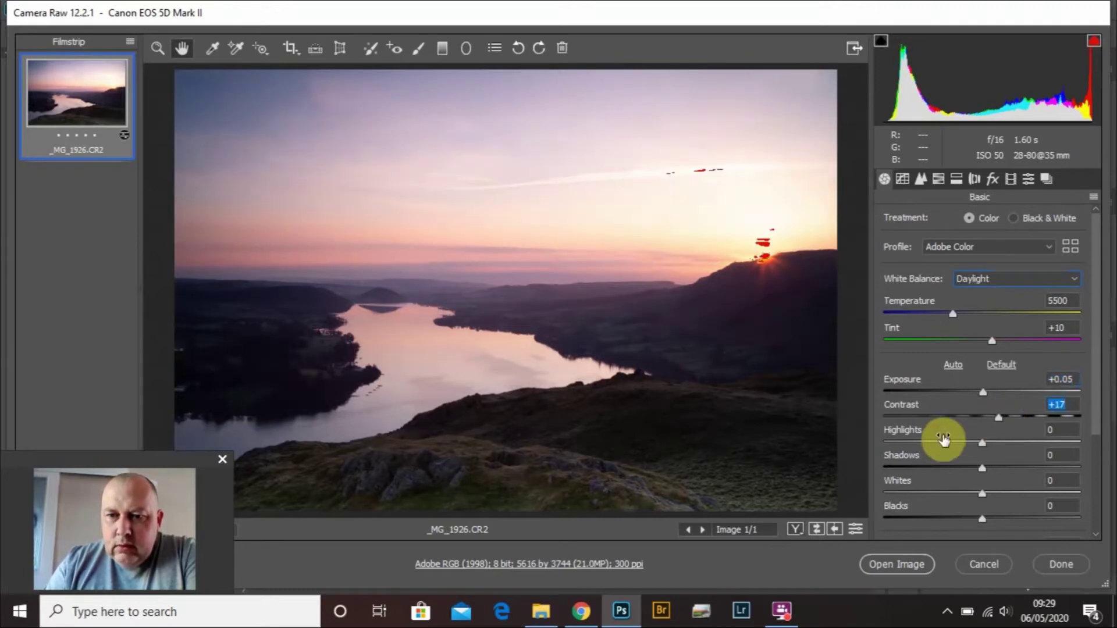
click(891, 443)
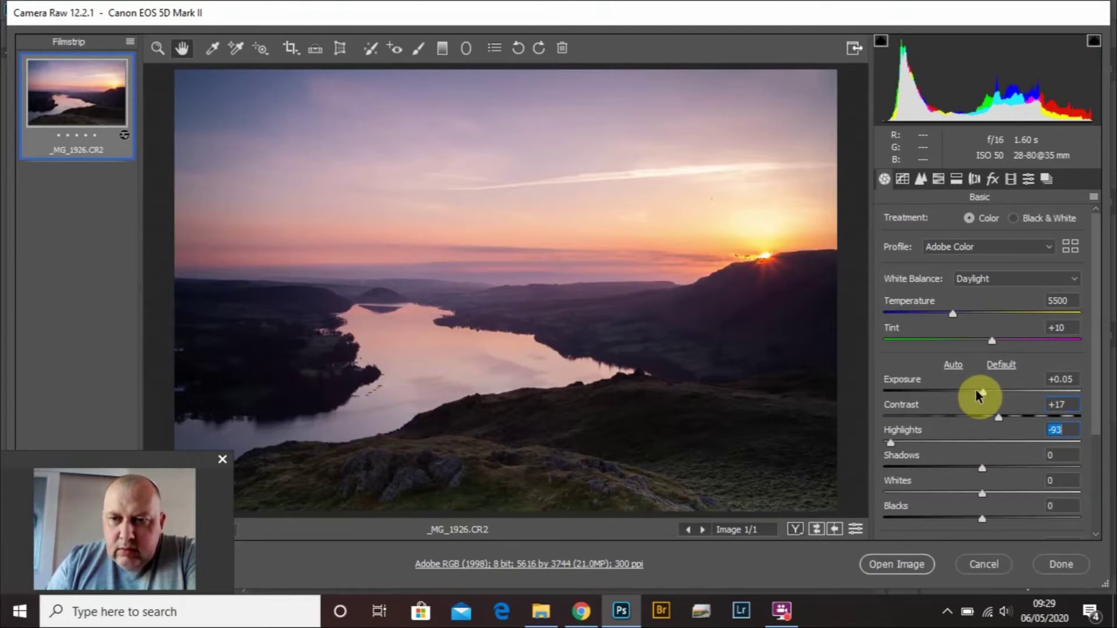
drag(980, 394, 977, 395)
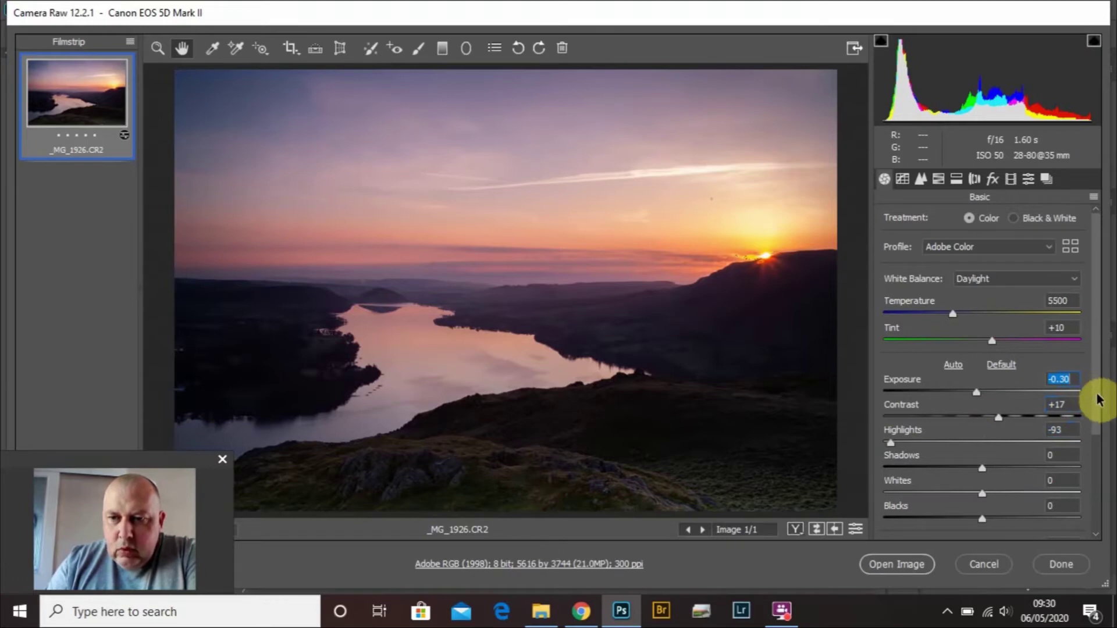
Set the photo's shadows to +36 and its highlights to -86
scroll(1093, 419, down, 3)
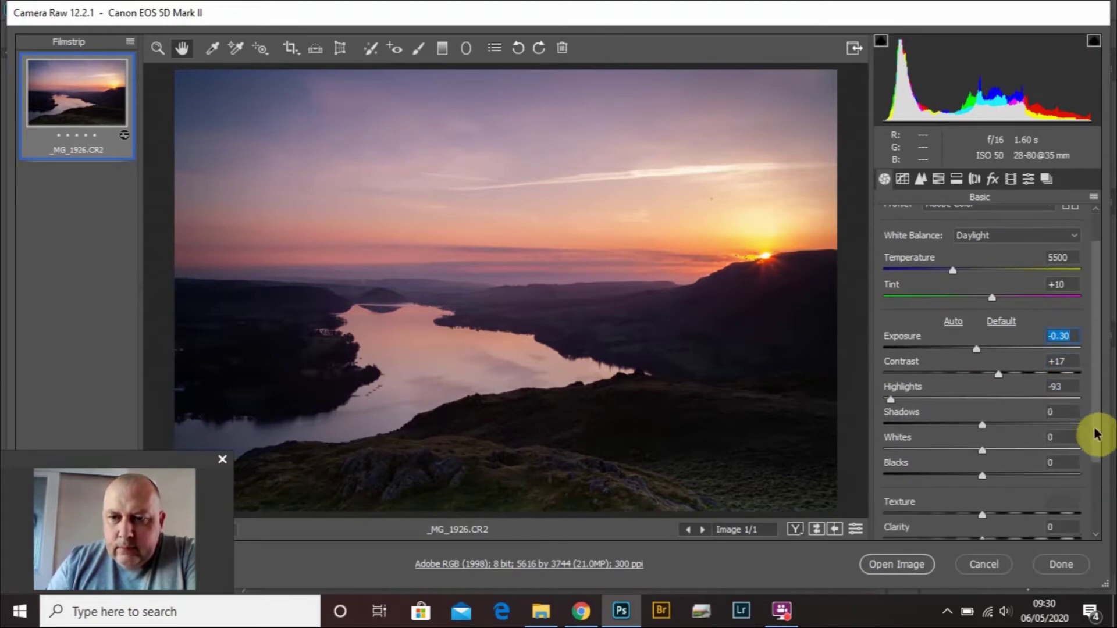
scroll(1103, 460, down, 2)
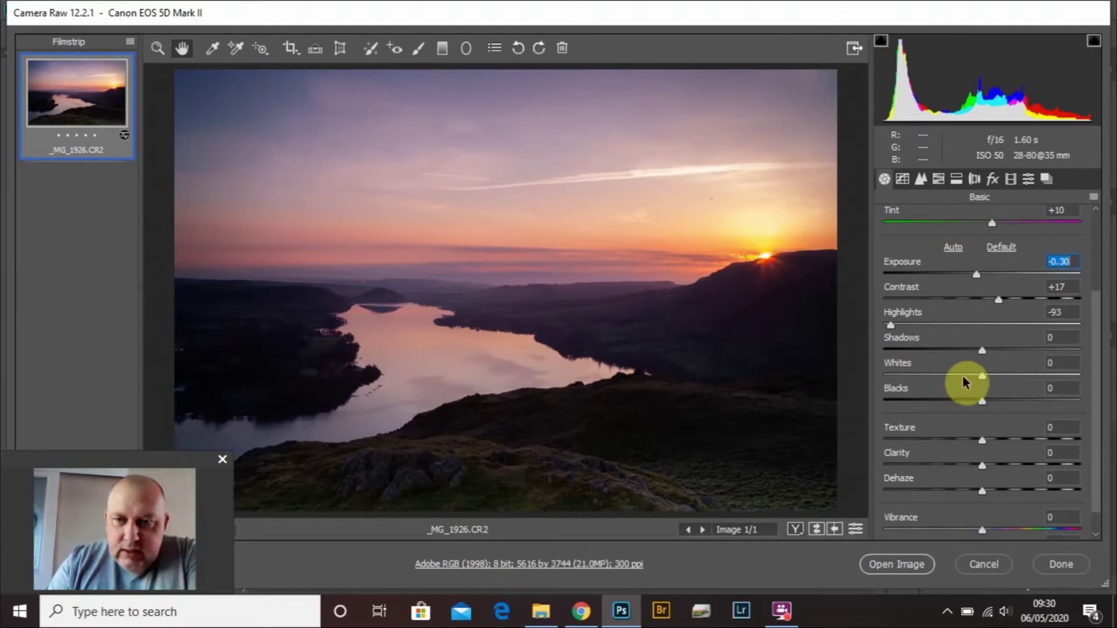
click(1024, 349)
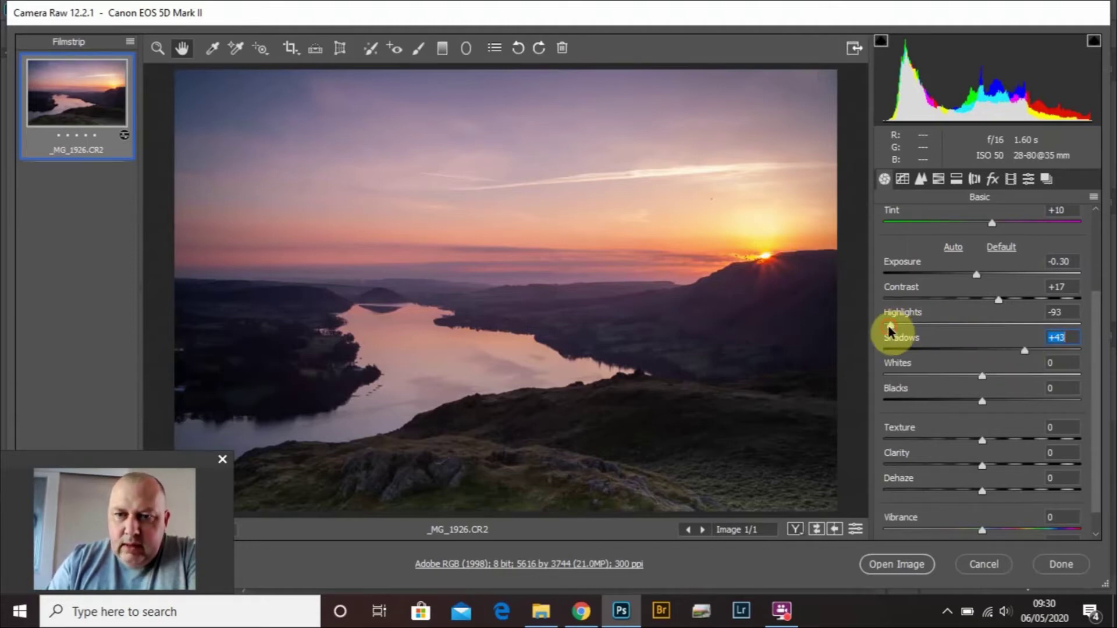
mouse_move(889, 329)
mouse_down()
mouse_move(1055, 316)
mouse_move(848, 344)
mouse_move(898, 334)
mouse_up()
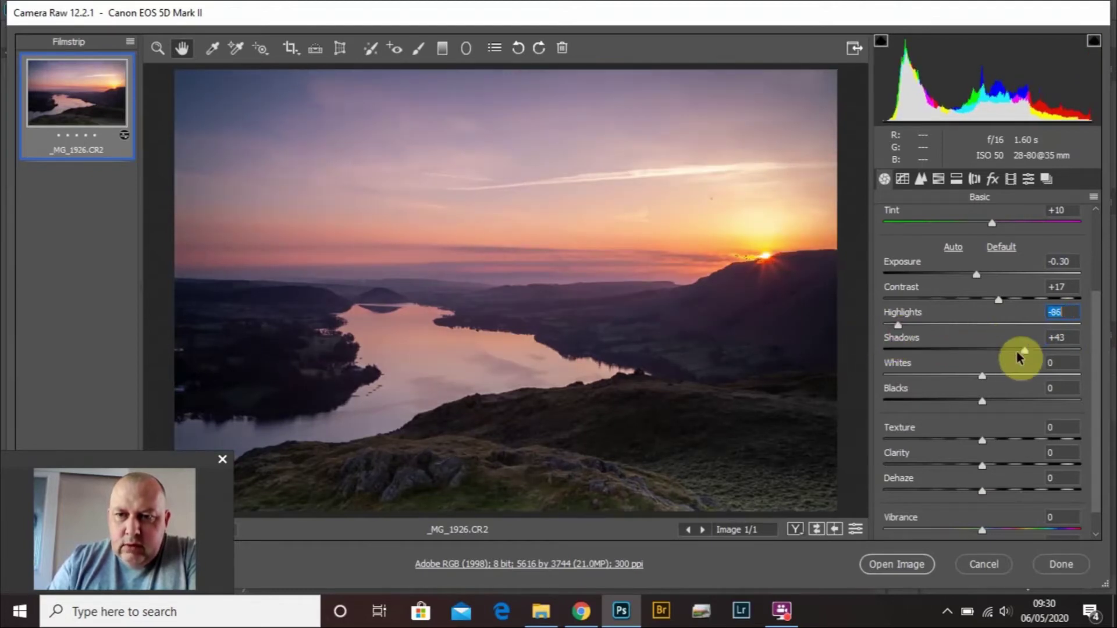
mouse_move(1025, 356)
mouse_down()
mouse_move(835, 386)
mouse_move(1113, 333)
mouse_move(1015, 356)
mouse_up()
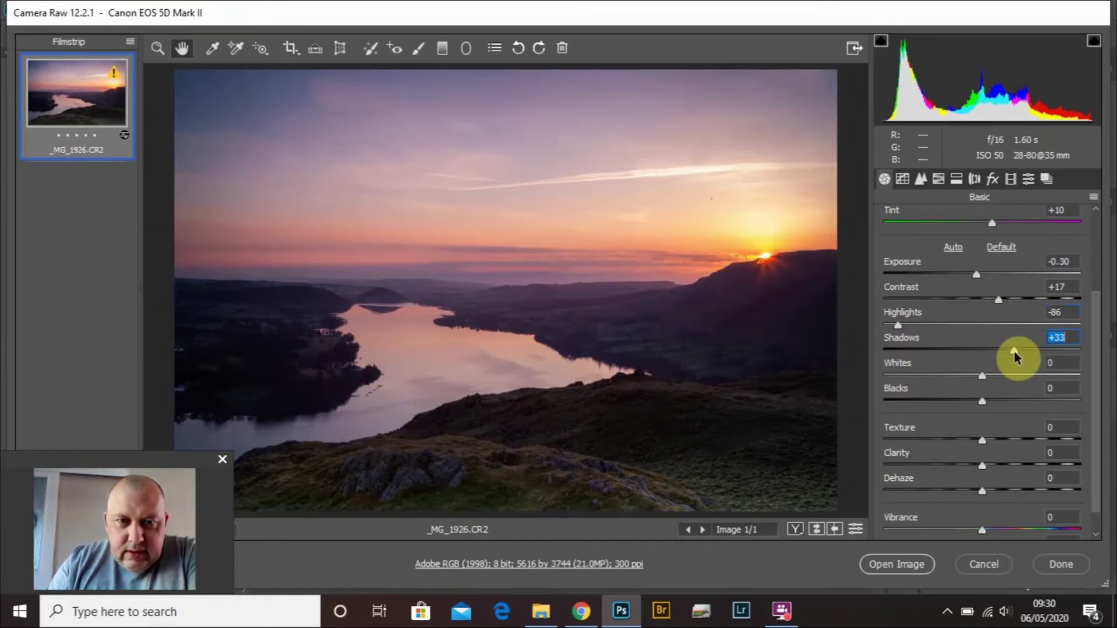
drag(1014, 355, 1018, 356)
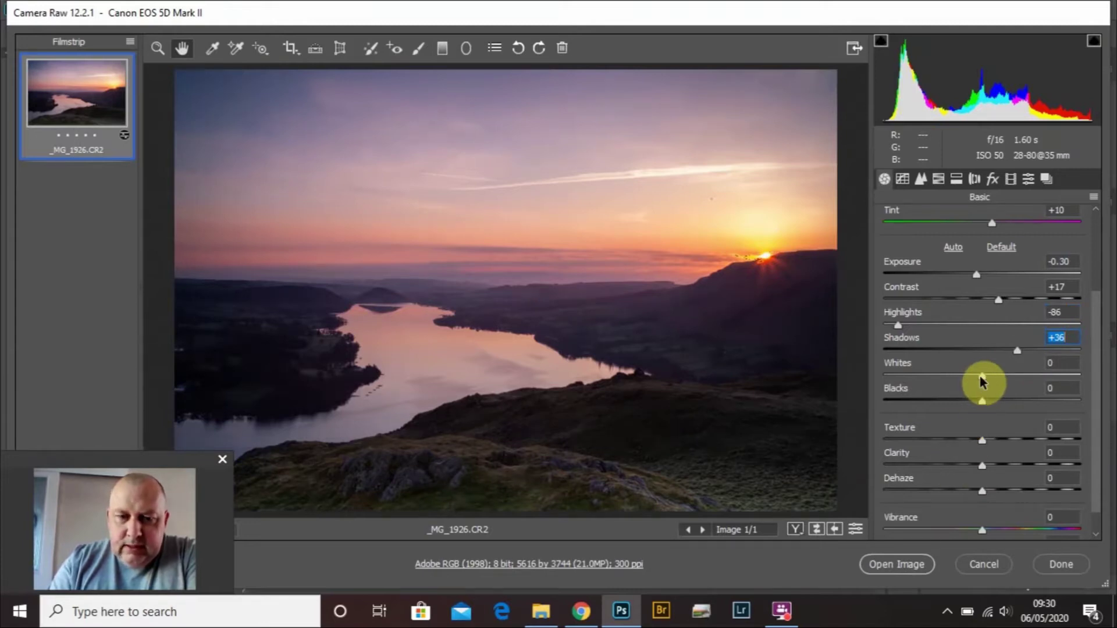
Set the whites to -38, using the clipping preview to judge the bright areas around the sun
key(alt)
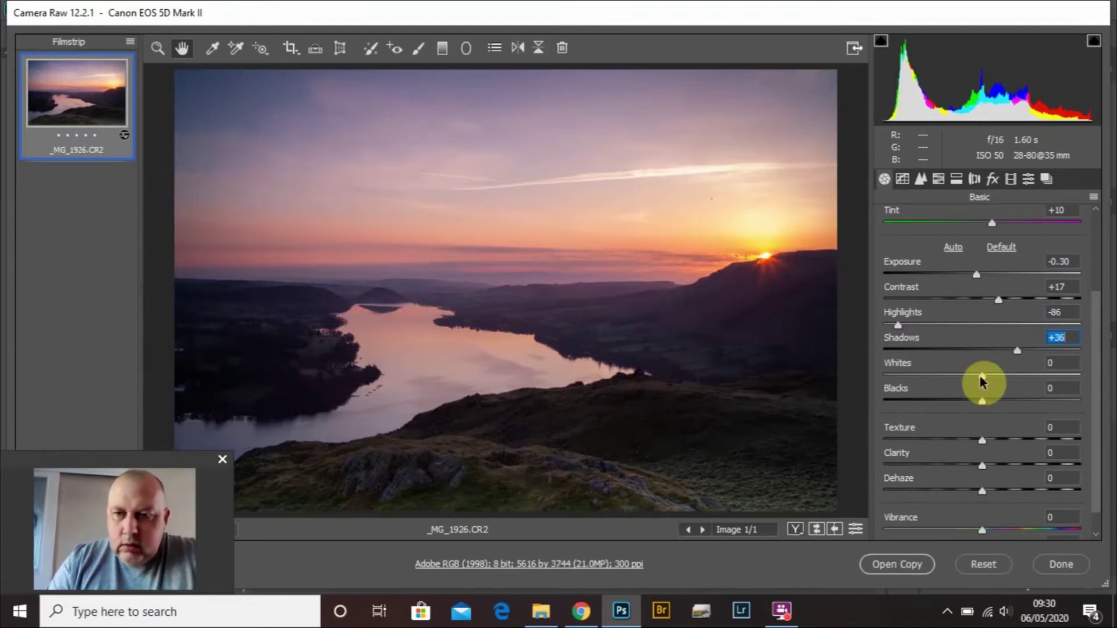
alt+click(981, 376)
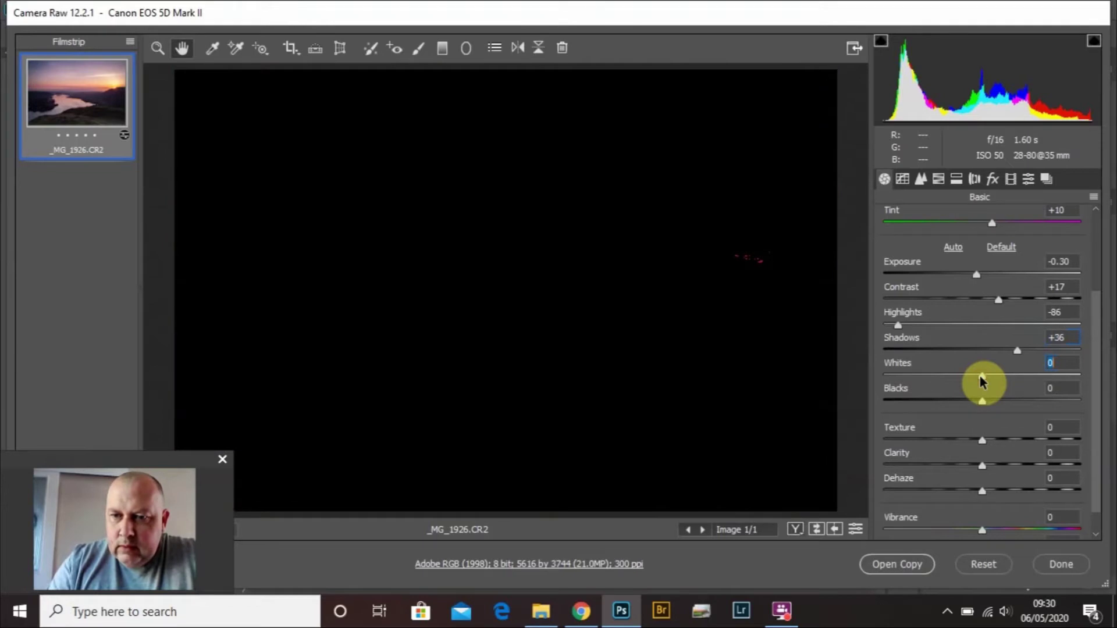
drag(980, 381, 942, 378)
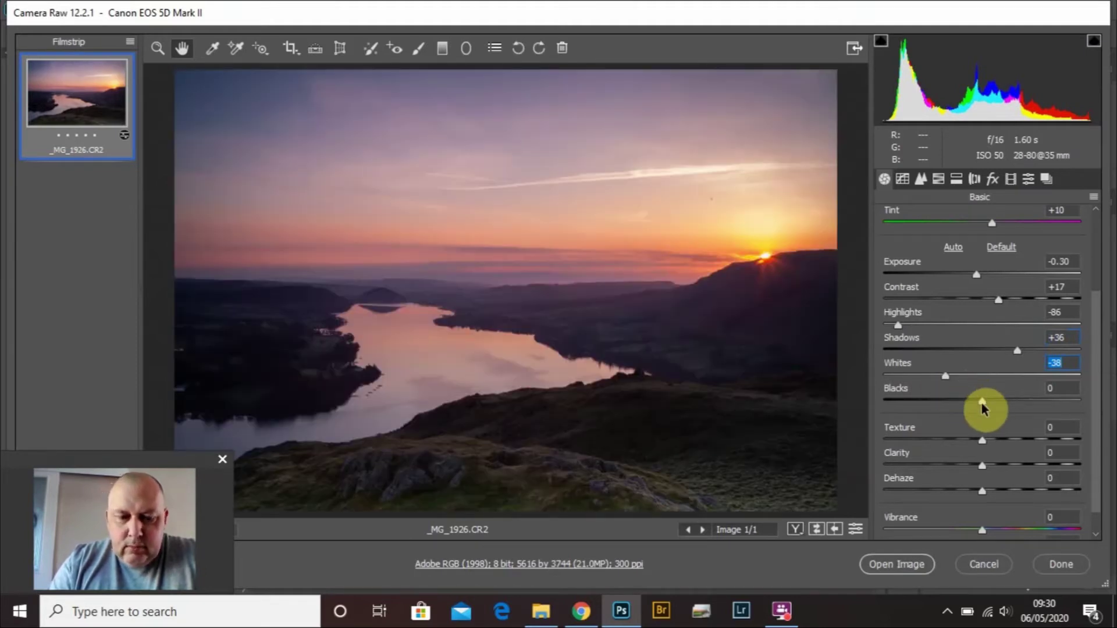
Set the blacks to +3 and the clarity to +18
mouse_move(982, 403)
mouse_down()
mouse_move(899, 410)
mouse_move(984, 398)
mouse_up()
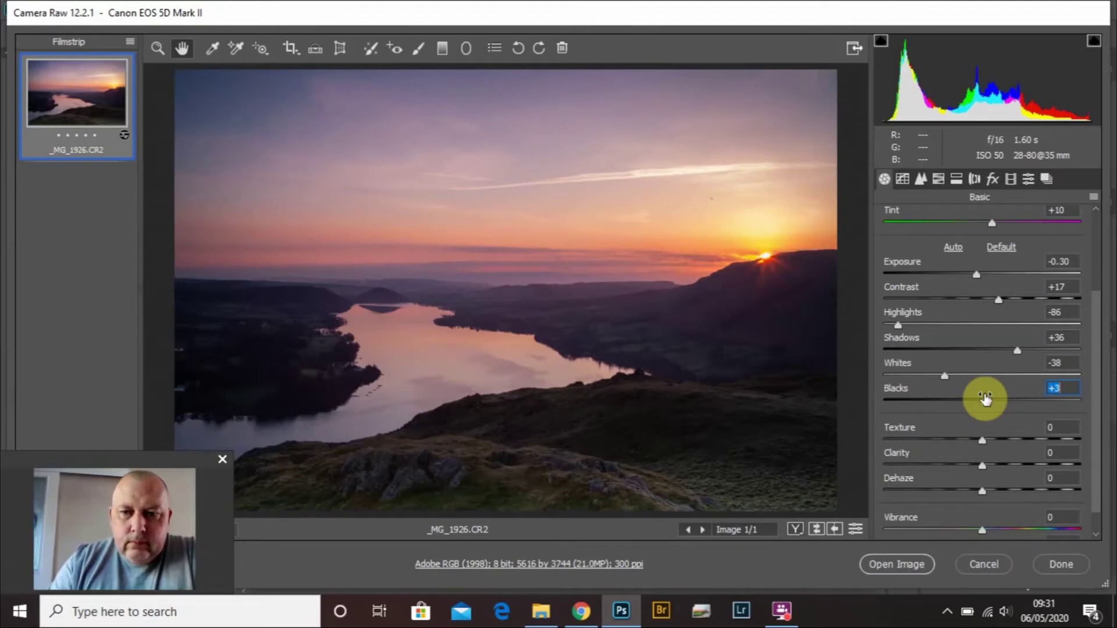
click(999, 464)
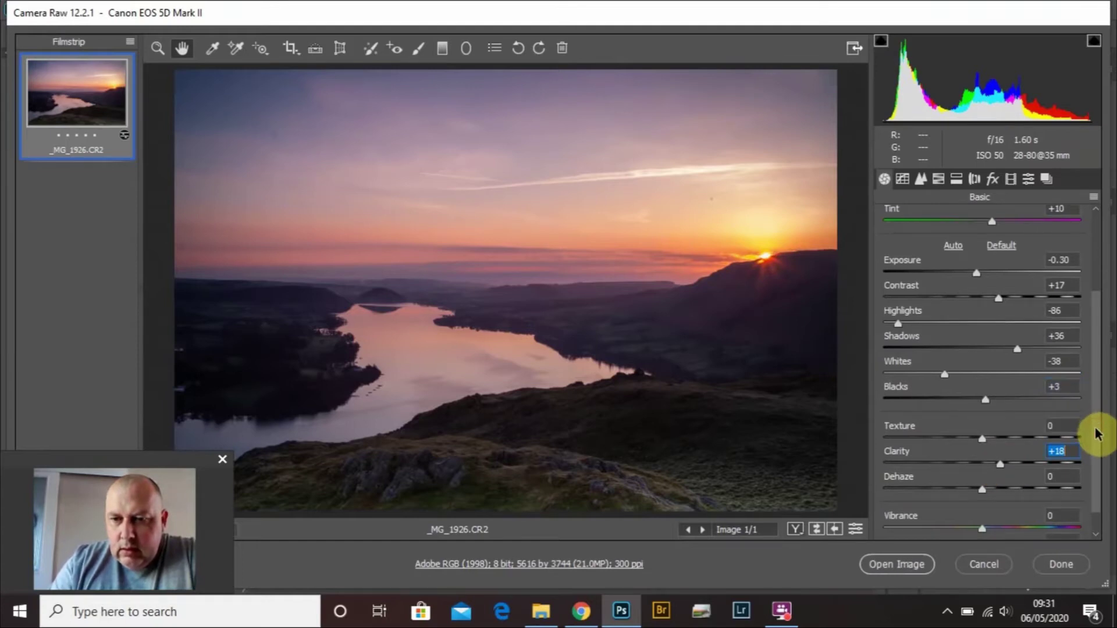
scroll(1097, 431, down, 1)
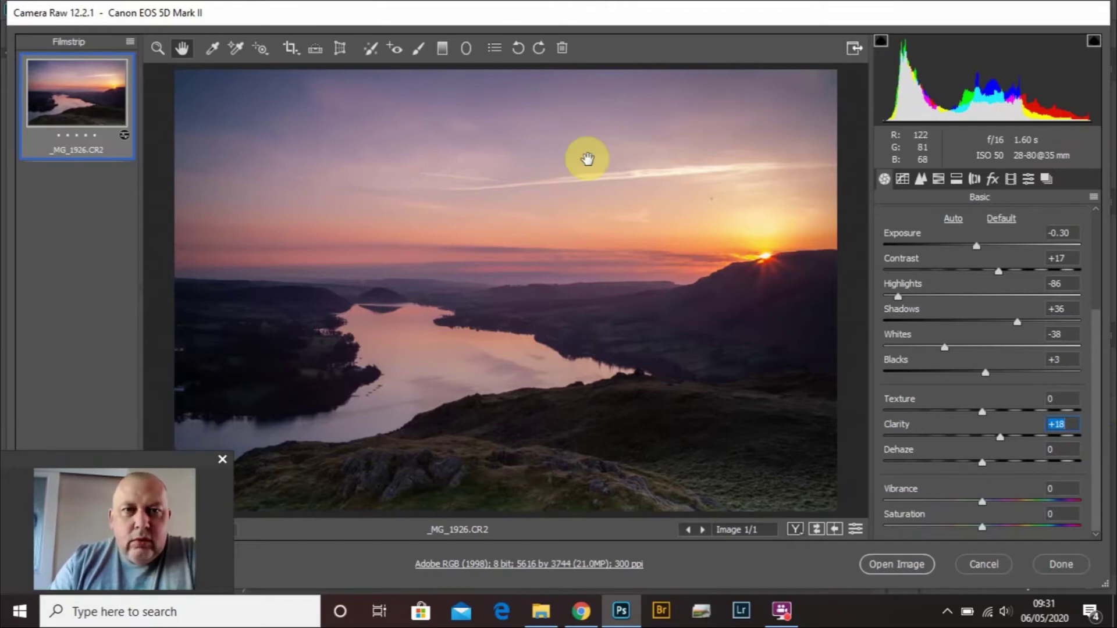
Add a vertical graduated filter from the photo's upper edge to just below the horizon, and reset its local correction settings
click(445, 47)
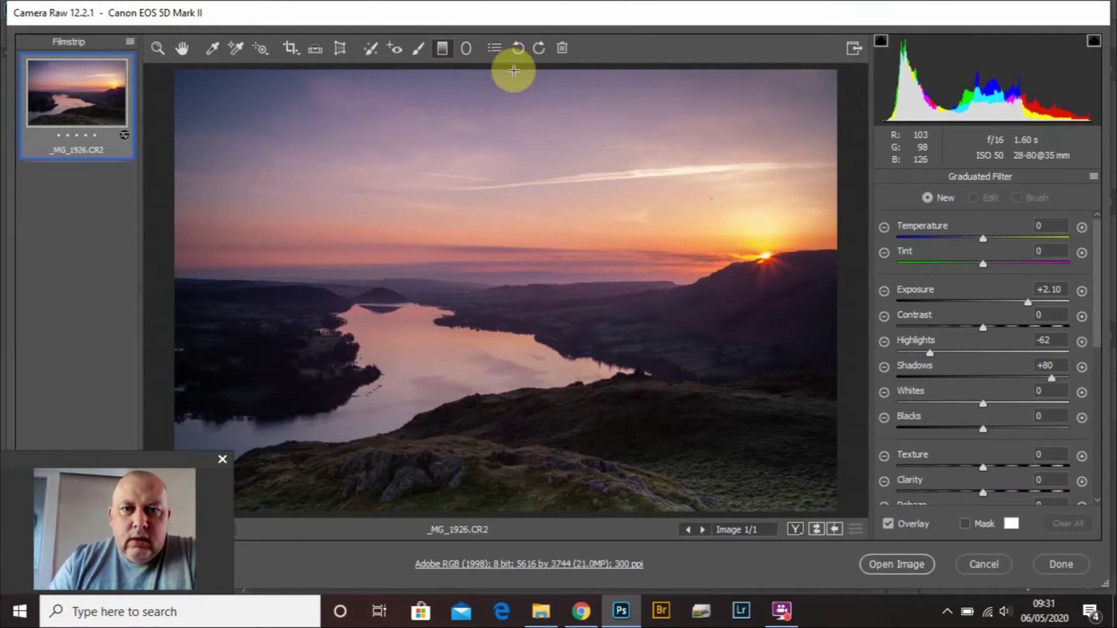
drag(522, 70, 520, 316)
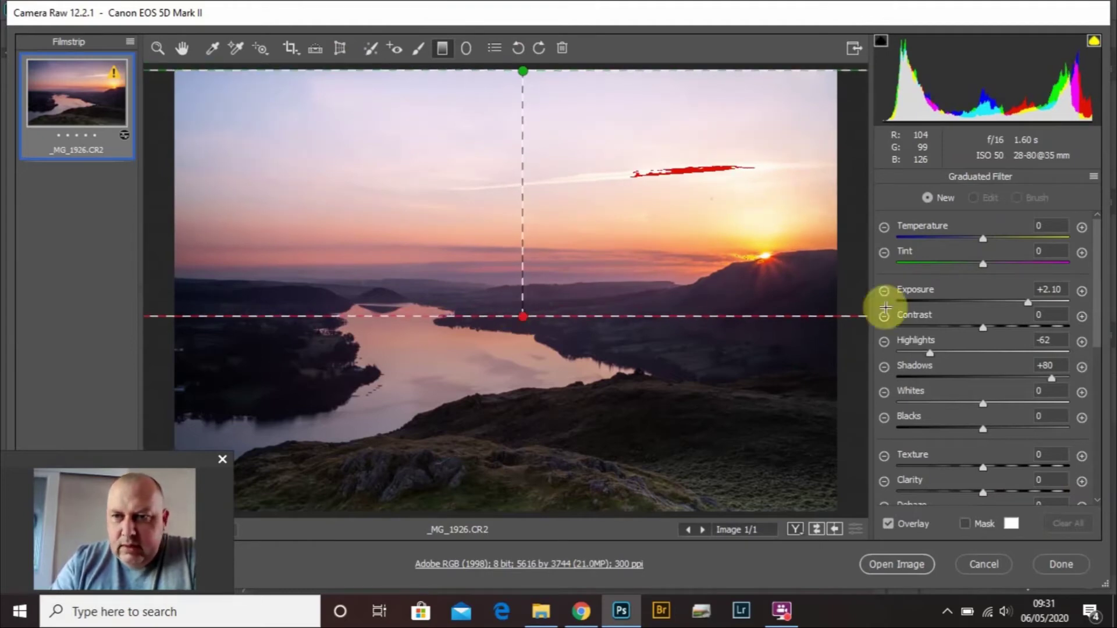
click(1093, 177)
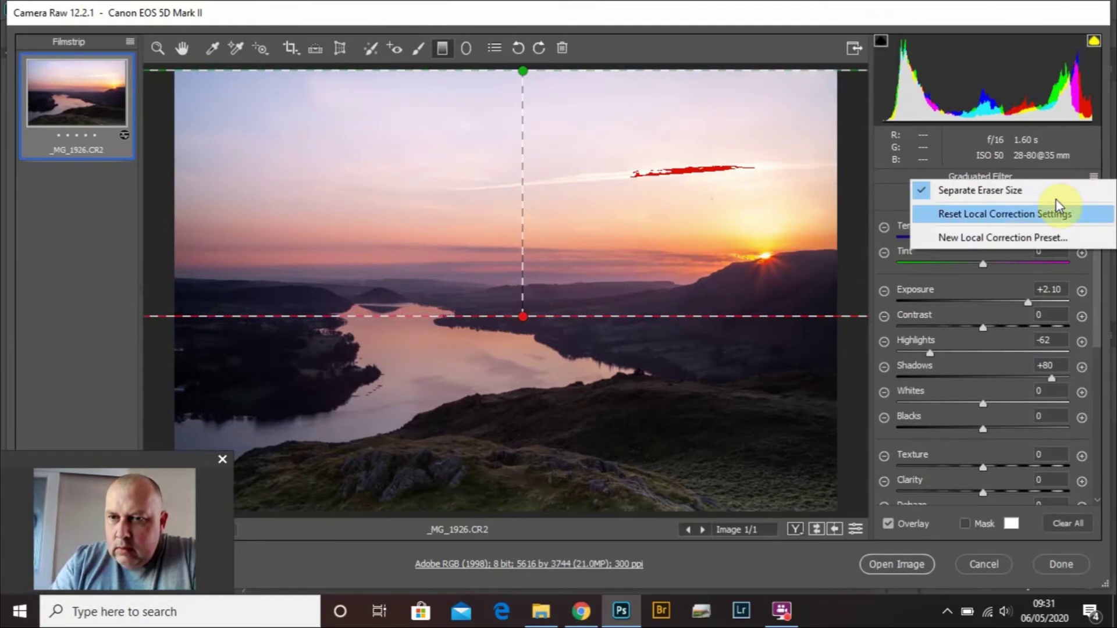
click(1024, 214)
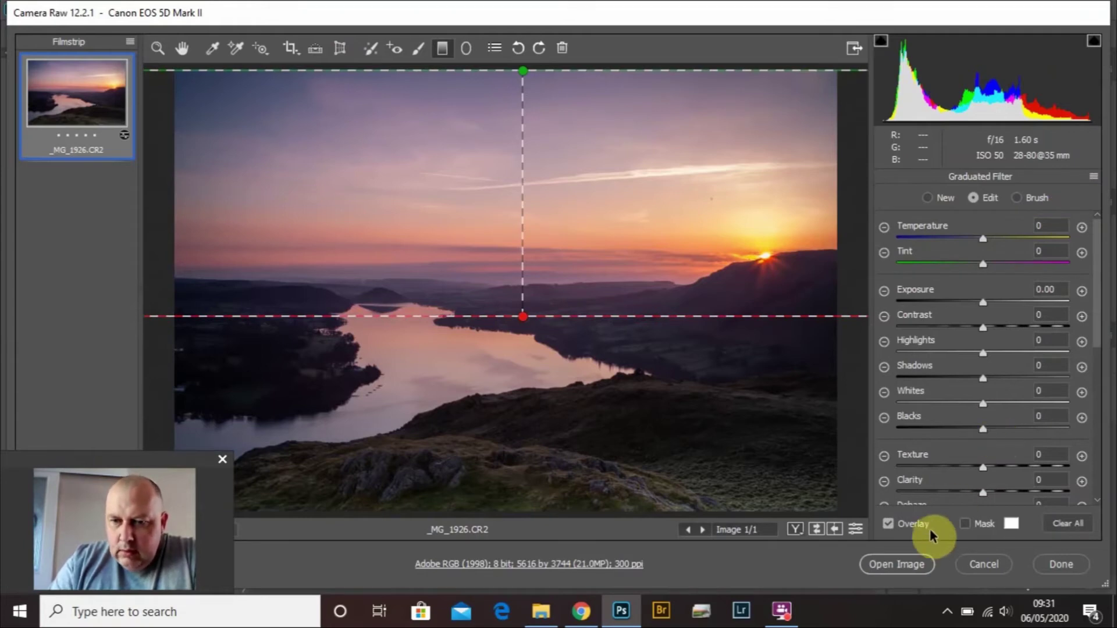
Set the sky graduated filter's exposure to -0.55 with its mask shown, and hide the mask overlay again
click(966, 523)
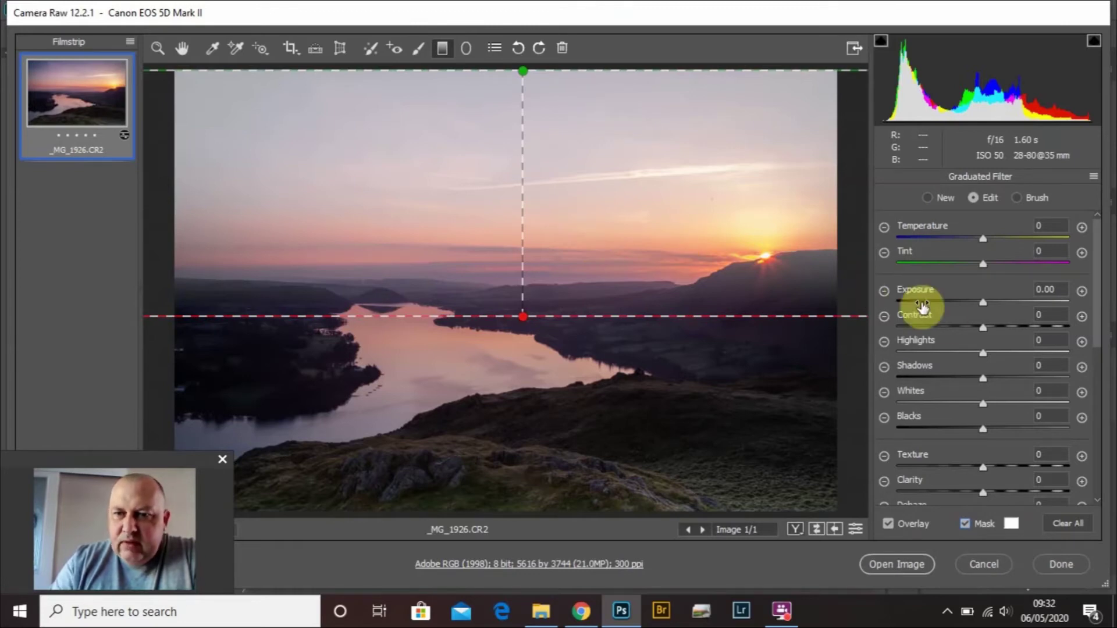
drag(975, 303, 971, 307)
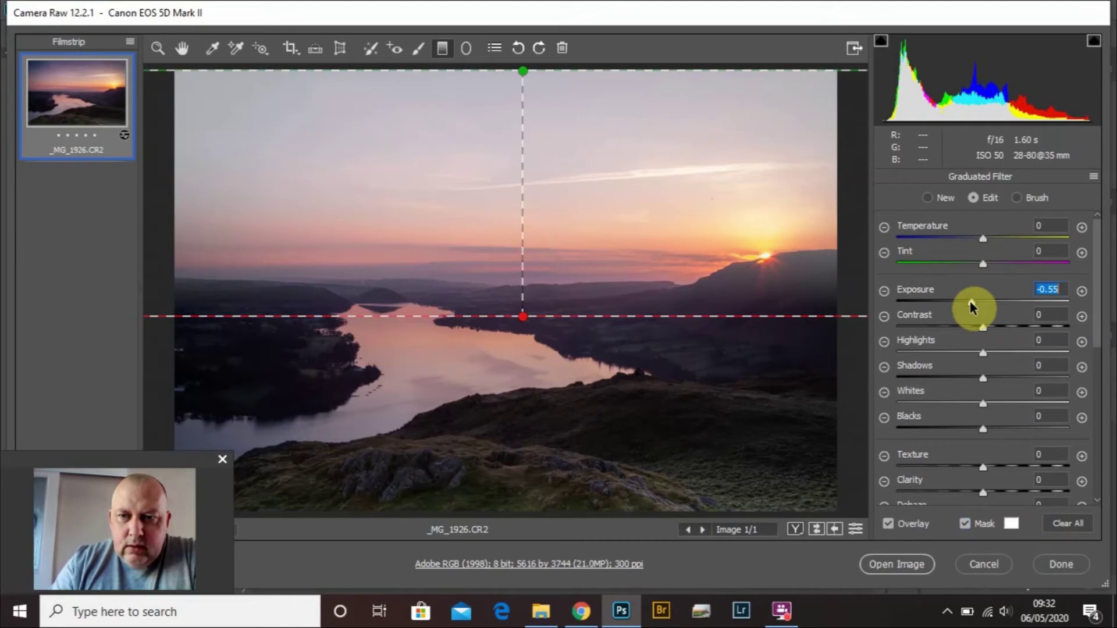
click(965, 523)
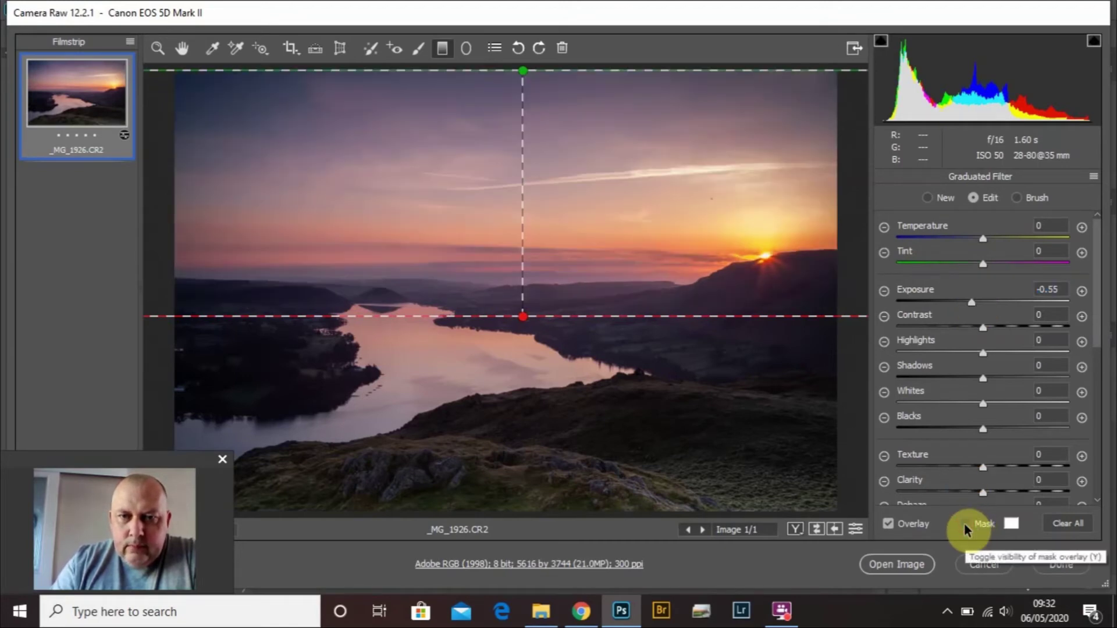
click(965, 523)
click(964, 522)
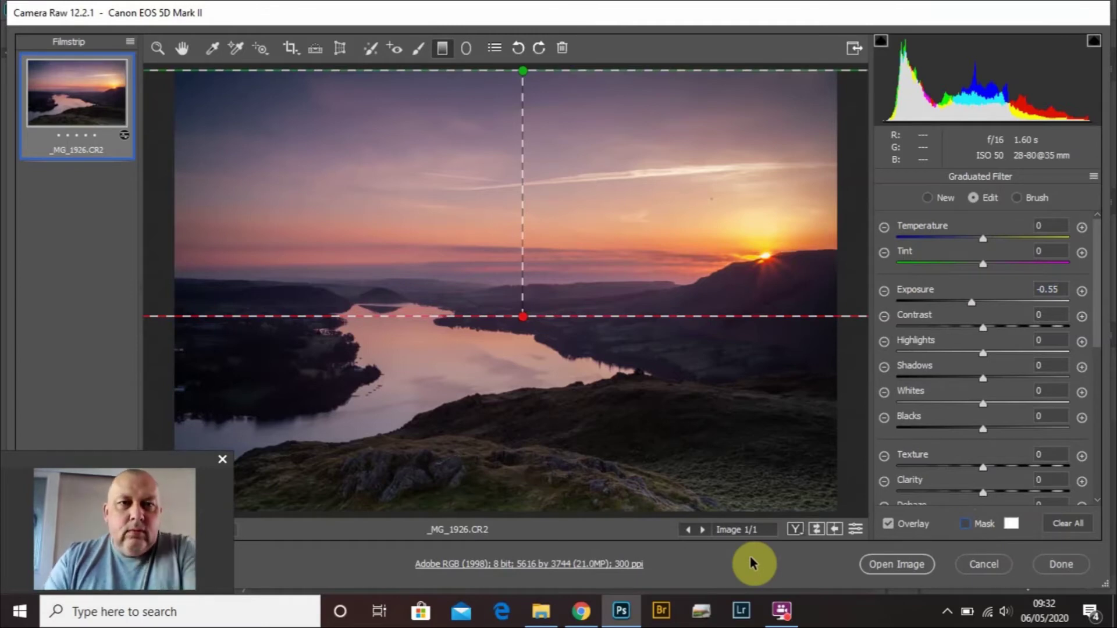
Leave the graduated filter and open the processed image in Photoshop, fitted to the screen
click(261, 48)
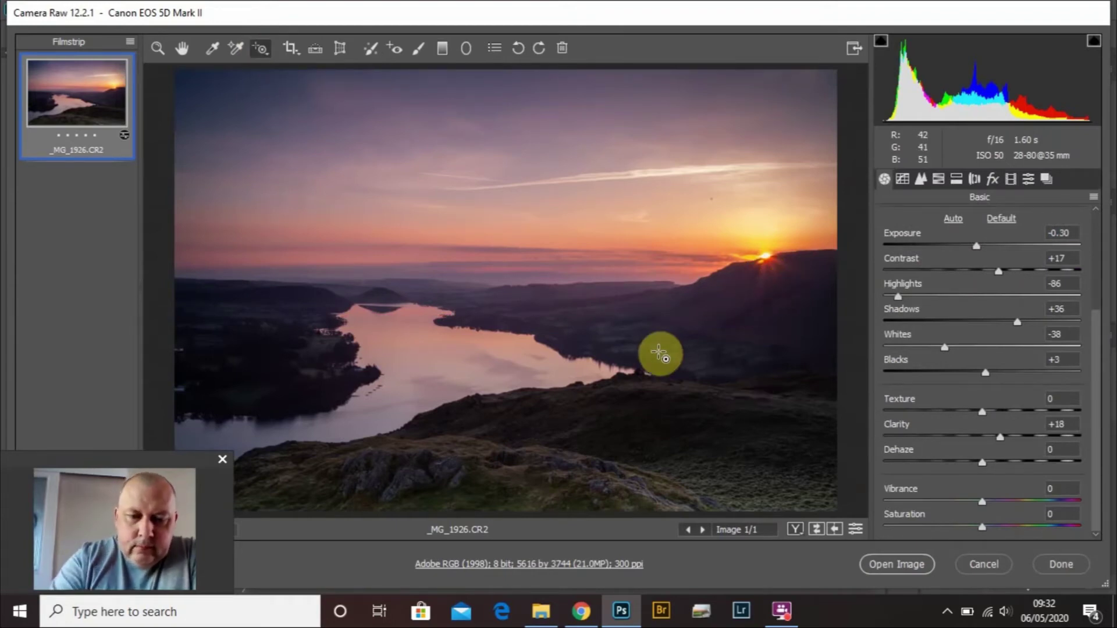
key(h)
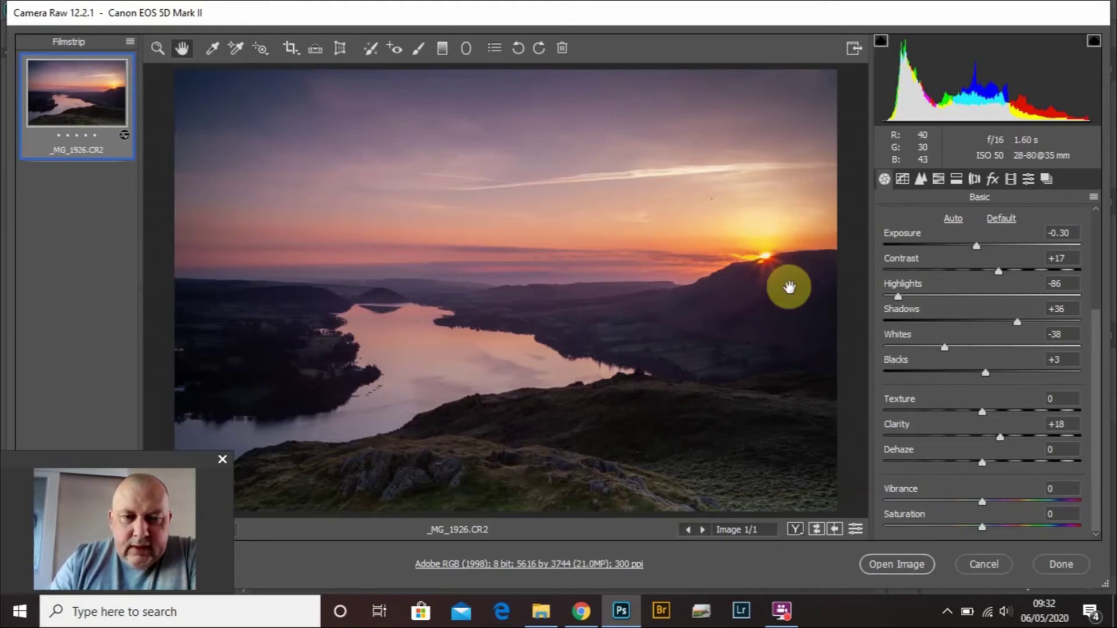
click(899, 564)
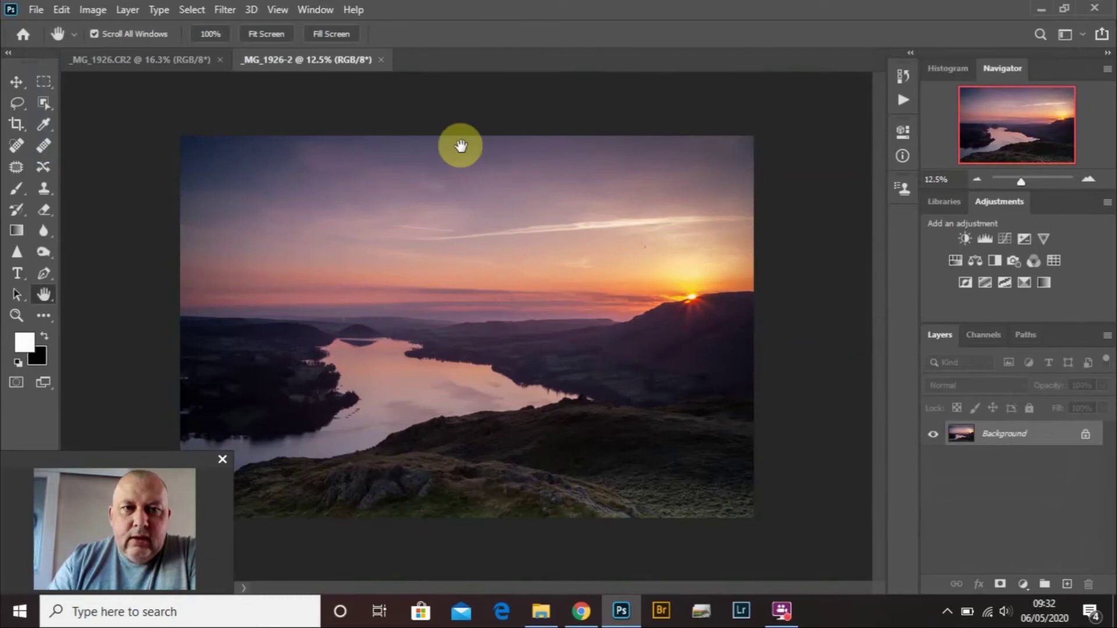
click(264, 40)
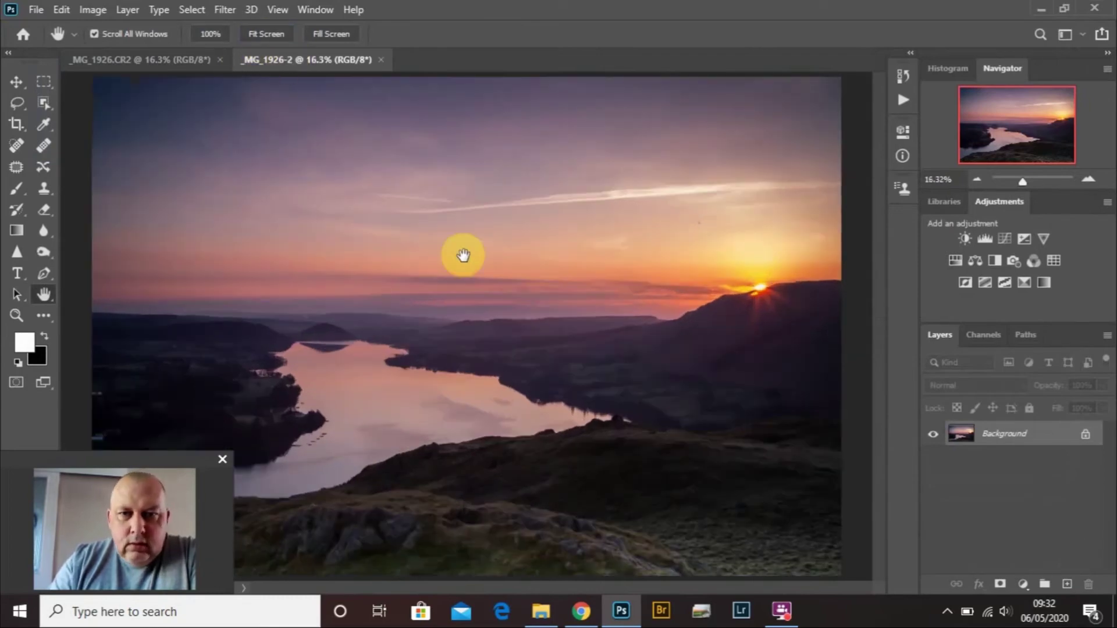
Crop the photo to a 16:9 ratio, keeping the foreground, cutting the upper sky and trimming slightly from the upper-left corner
click(17, 125)
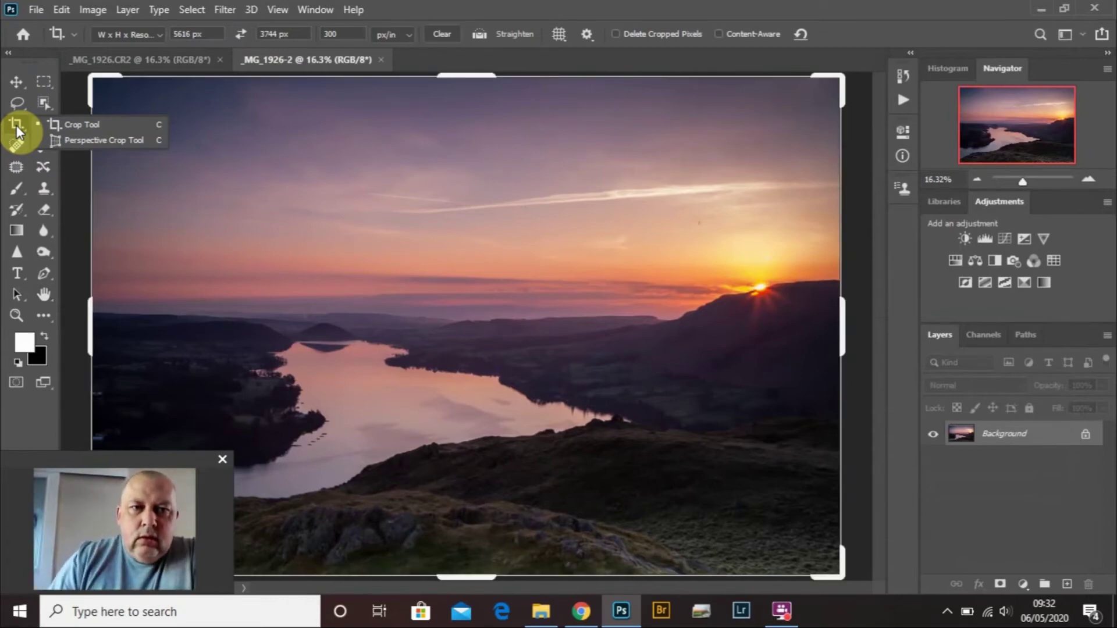
click(99, 124)
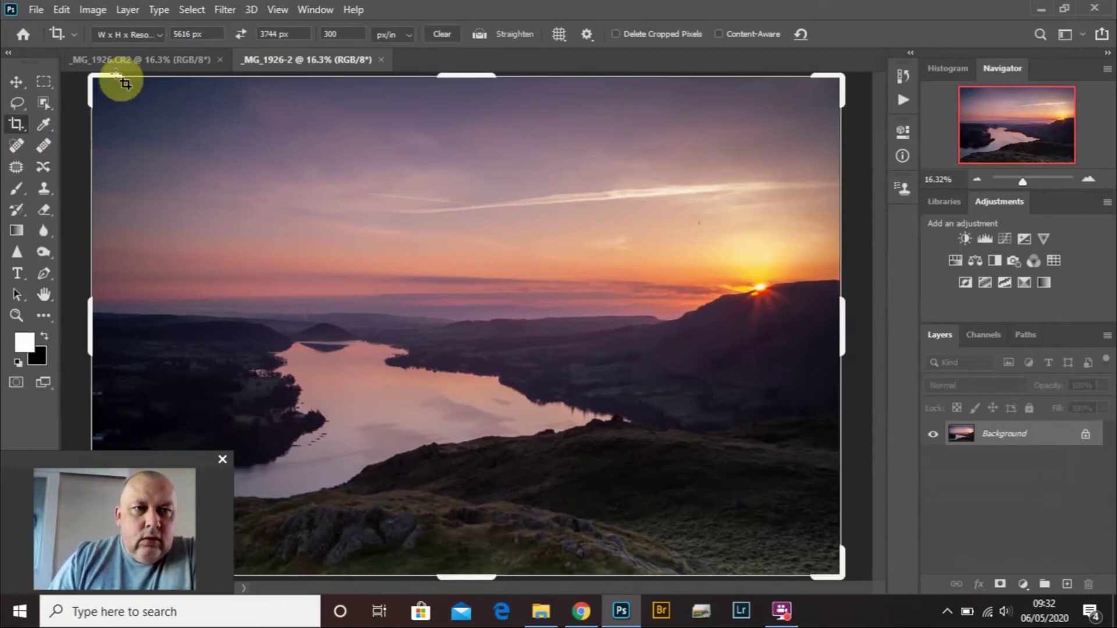
click(159, 36)
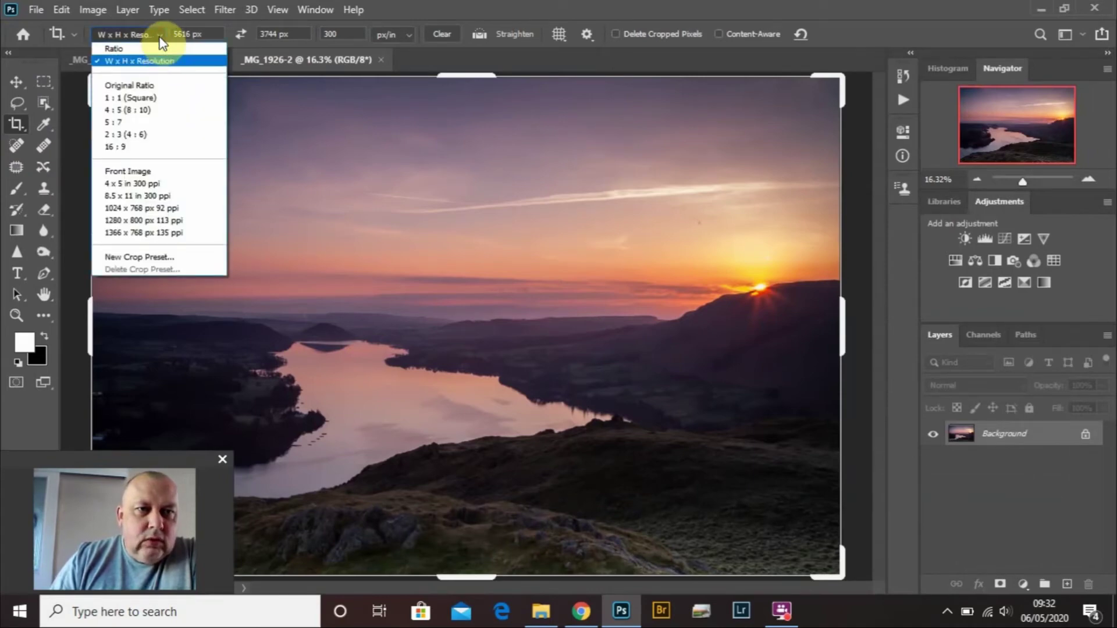
click(155, 147)
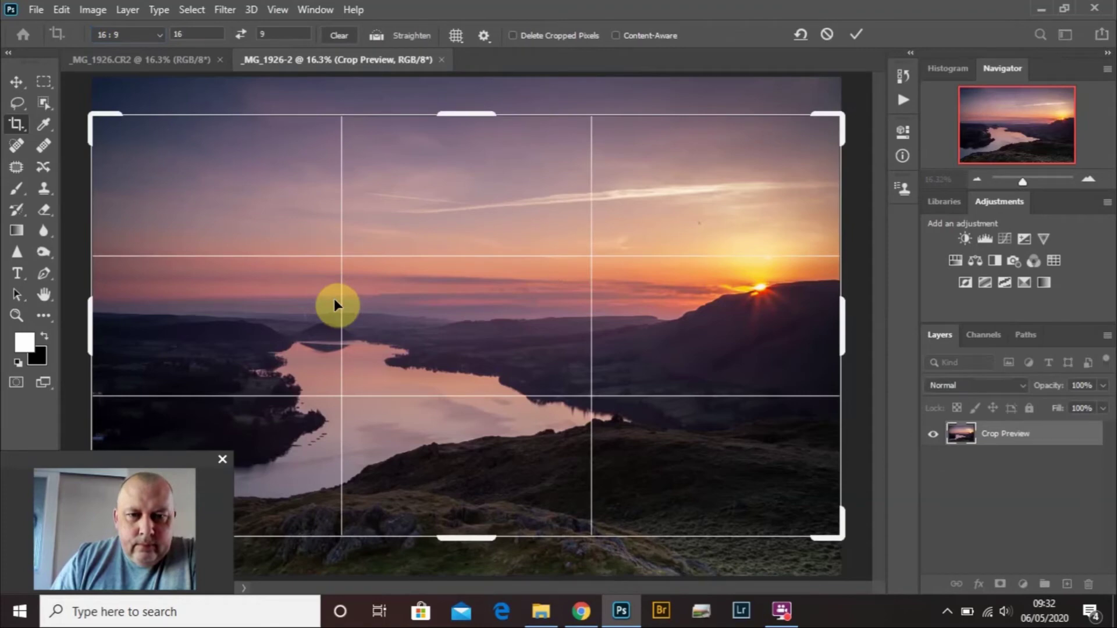
drag(502, 336, 500, 312)
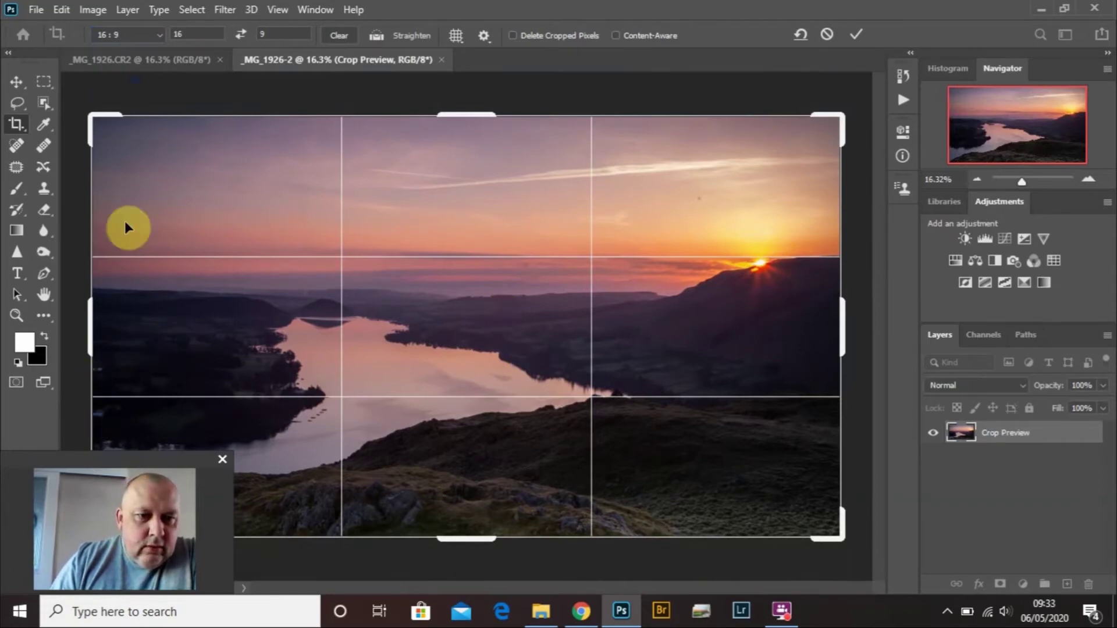
drag(92, 118, 108, 123)
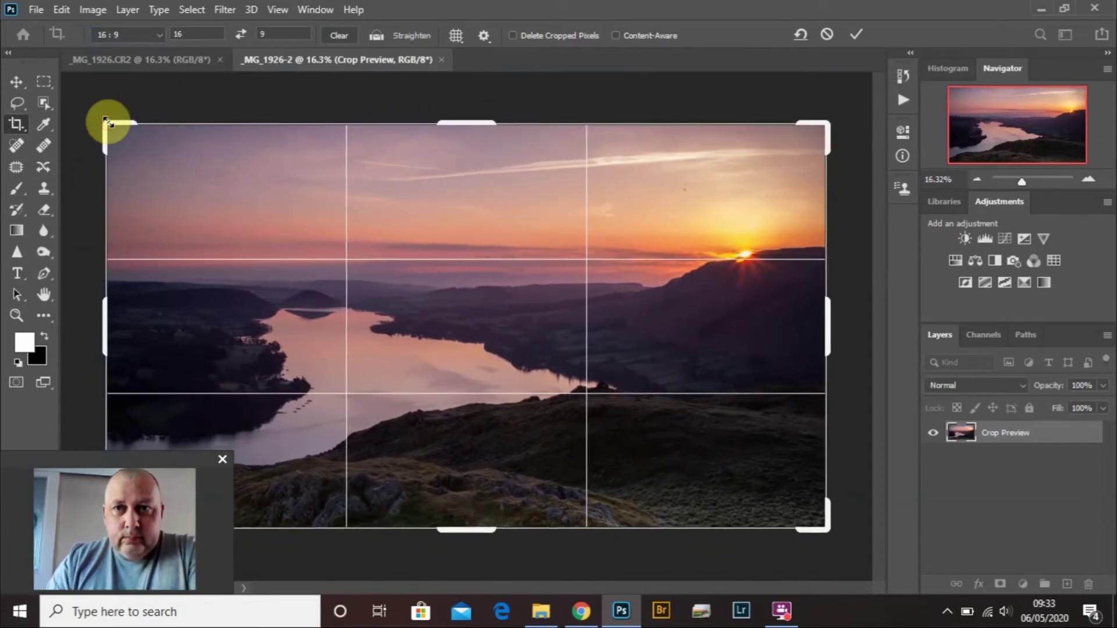
click(855, 35)
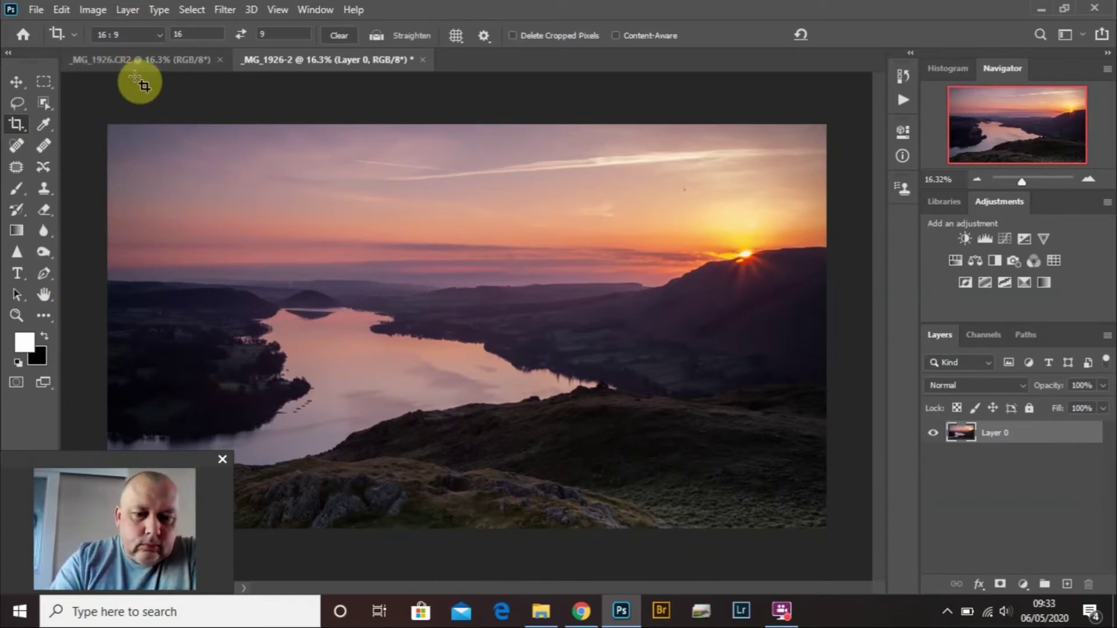
key(h)
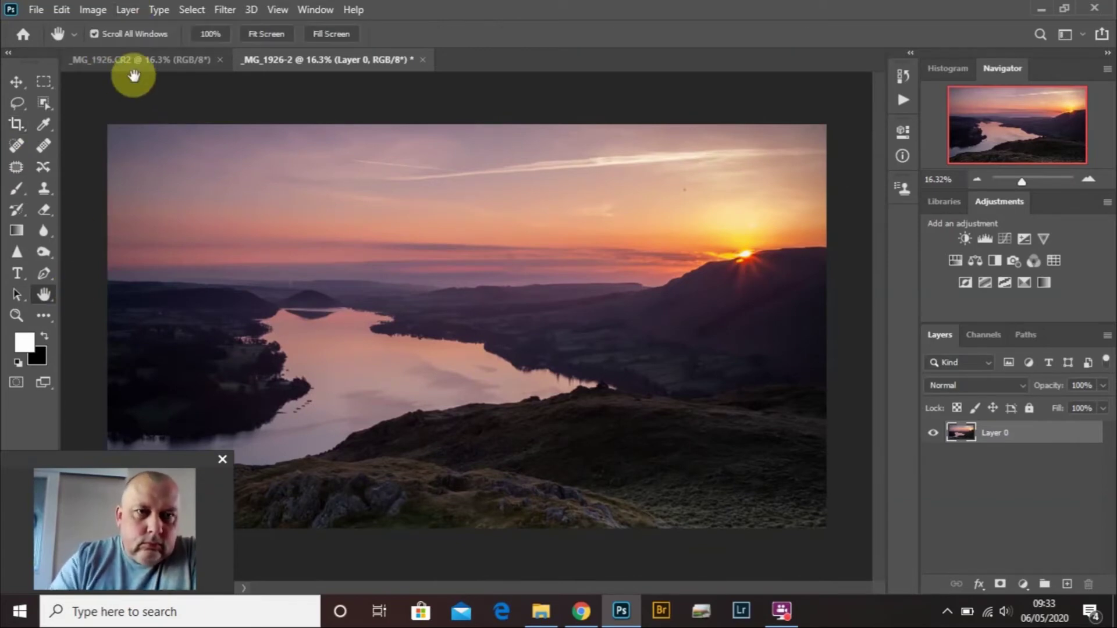
View the dark spot in the sky below the vapour trail at 100% and set up the Spot Healing Brush at 90 px
click(210, 32)
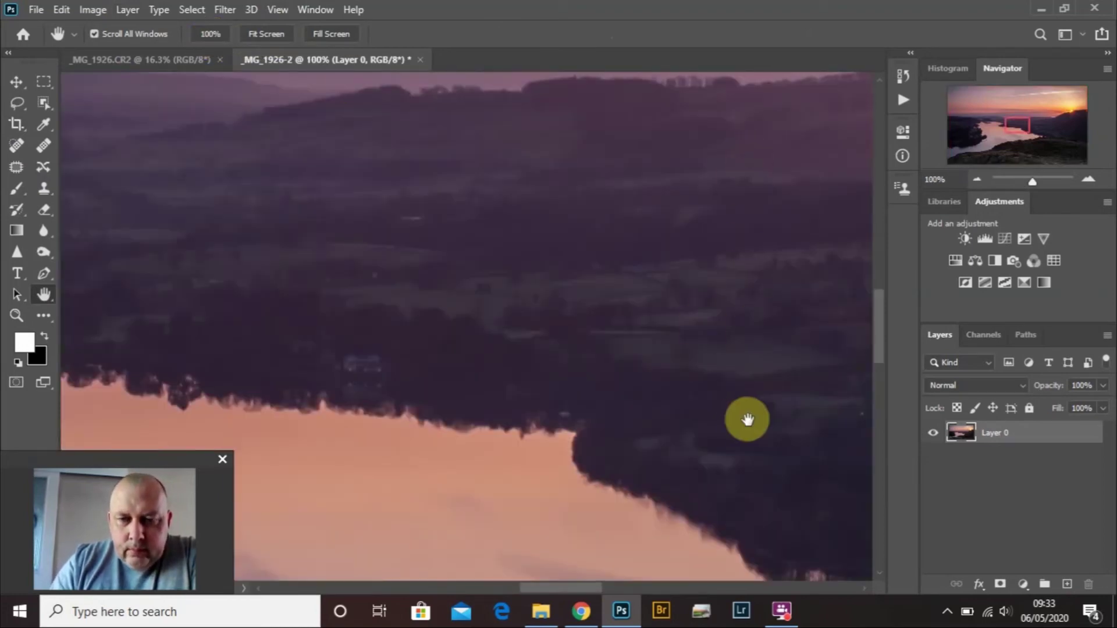
drag(879, 339, 863, 193)
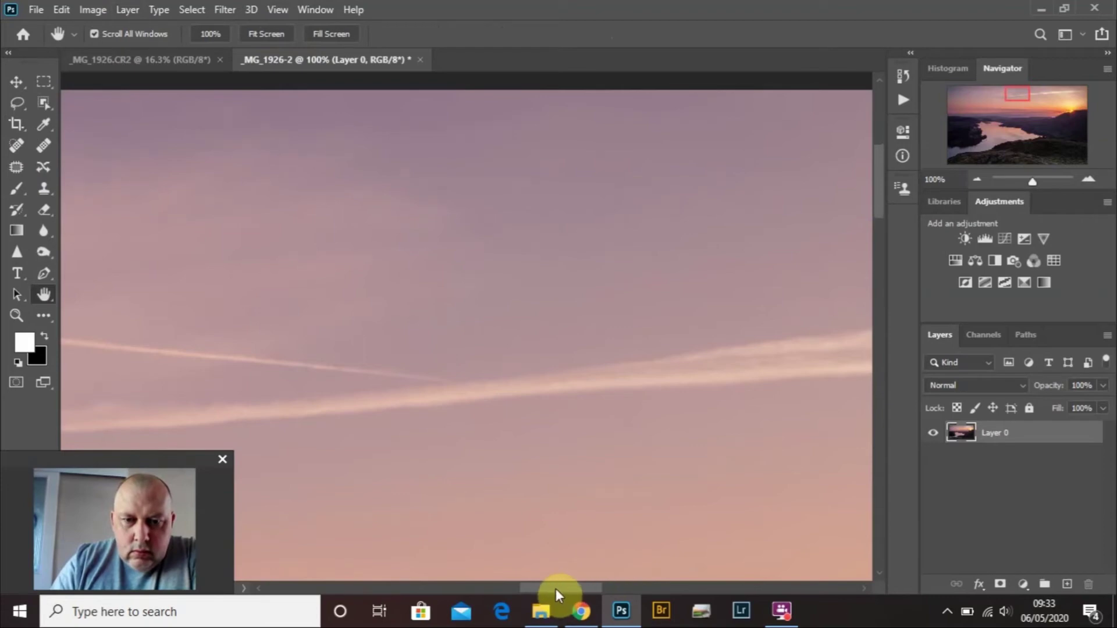
drag(556, 589, 692, 580)
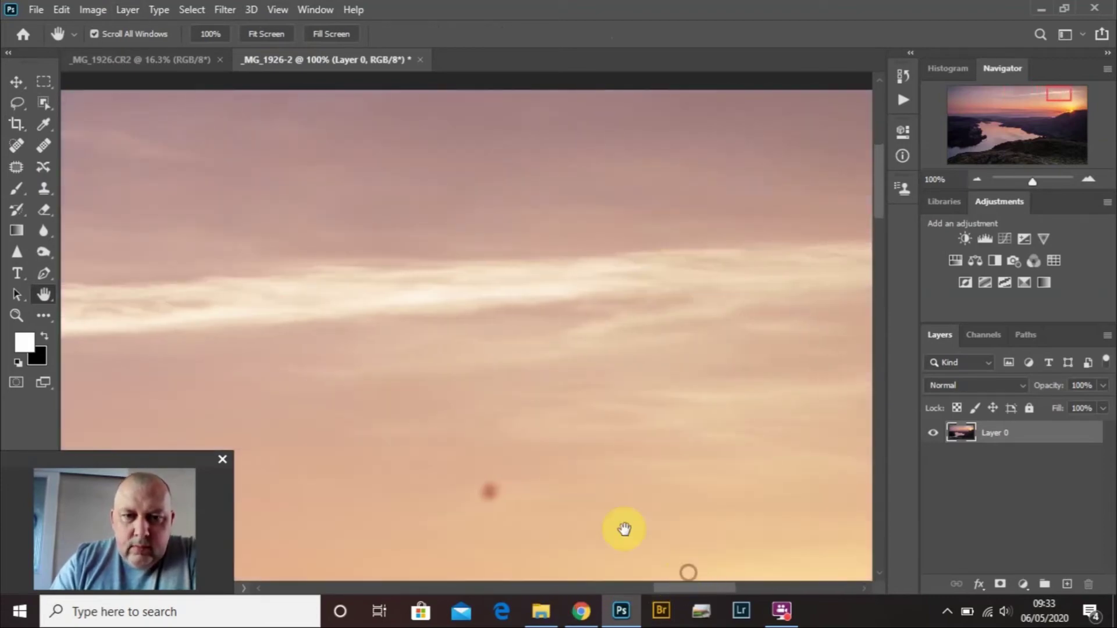
click(18, 148)
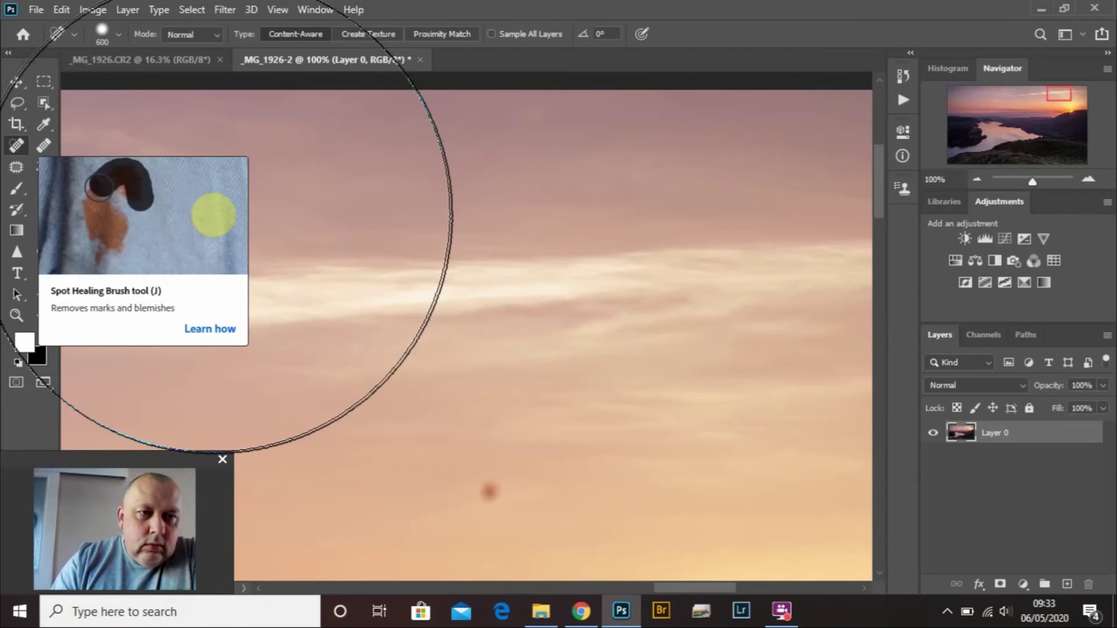
key(bracketleft)
key(bracketleft)
key(bracketleft)
key(bracketleft)
key(bracketleft)
key(bracketleft)
key(bracketleft)
key(bracketleft)
key(bracketleft)
key(bracketleft)
key(bracketleft)
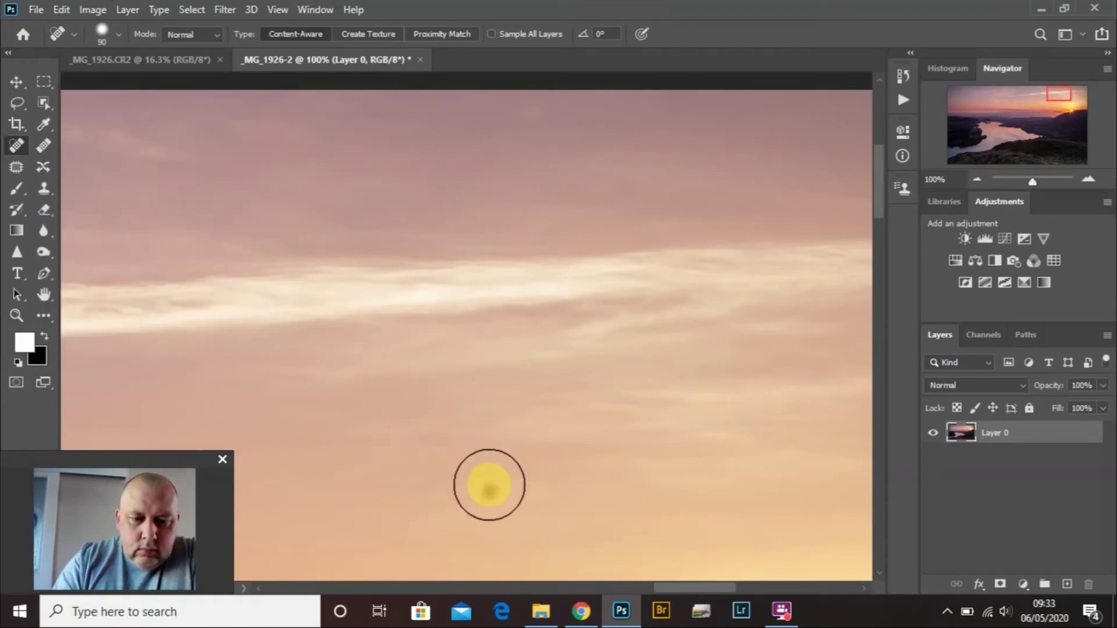
Set the Spot Healing Brush size to 75 px
click(118, 32)
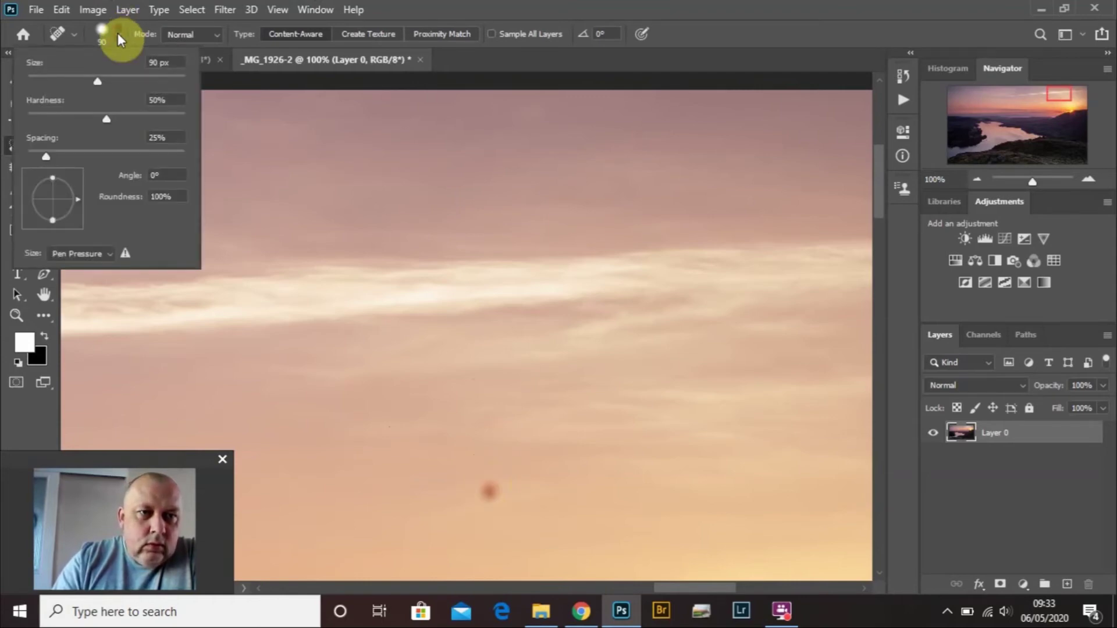
drag(96, 79, 86, 79)
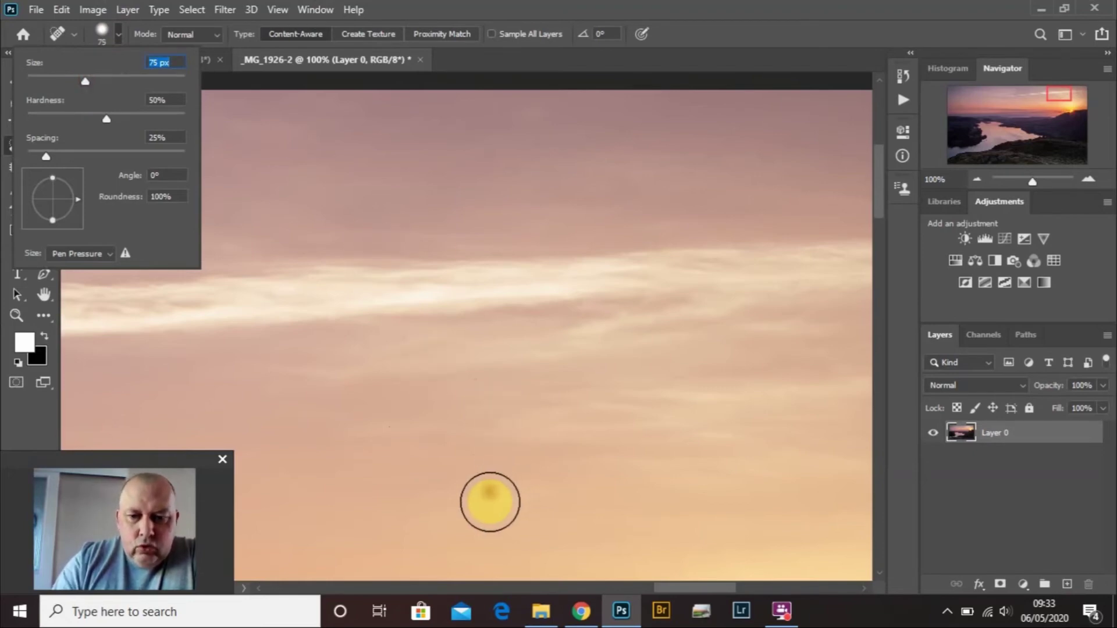
text([)
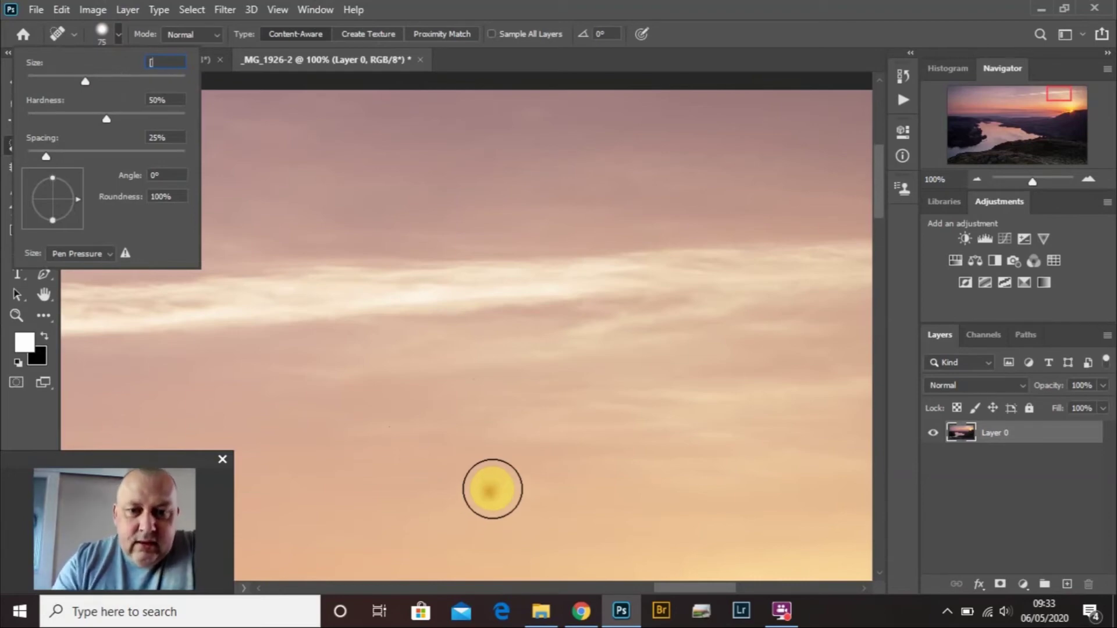
text([[[[[)
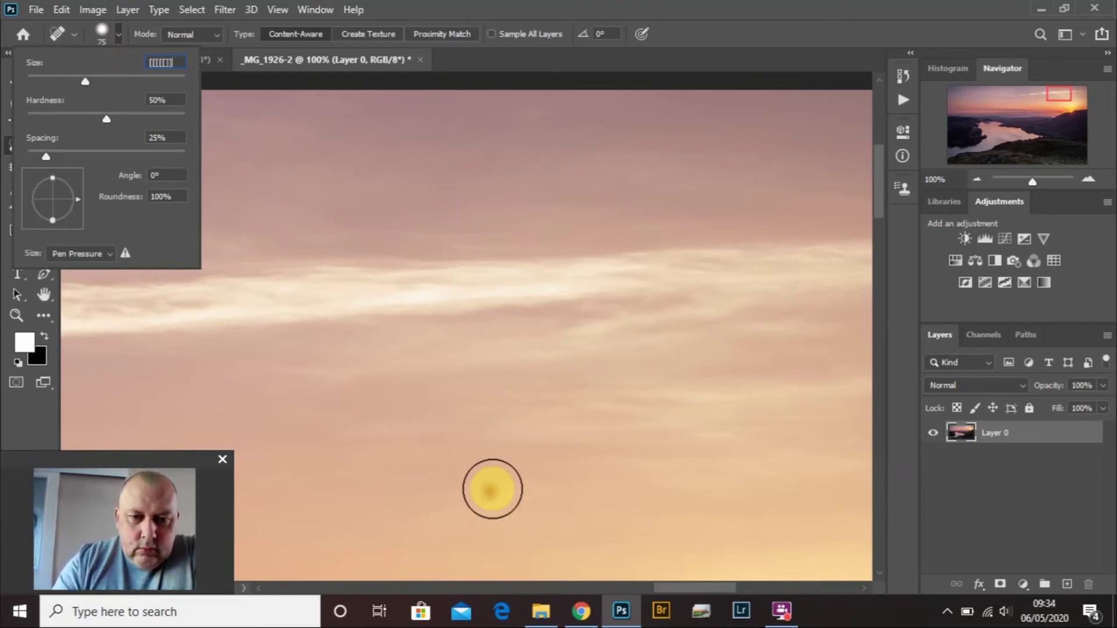
key(Return)
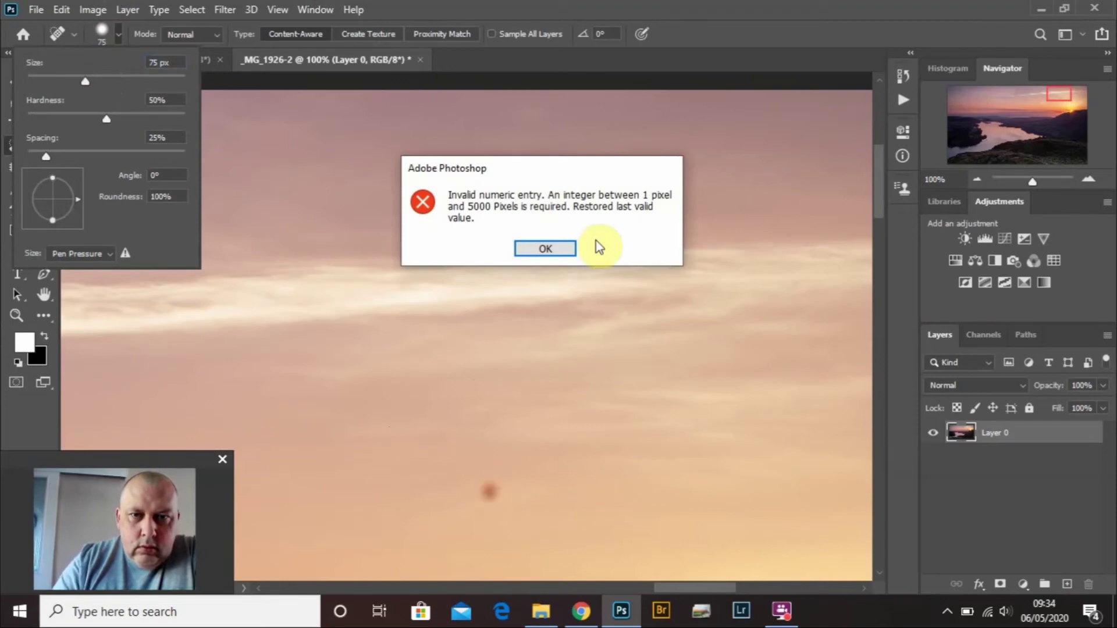
click(548, 248)
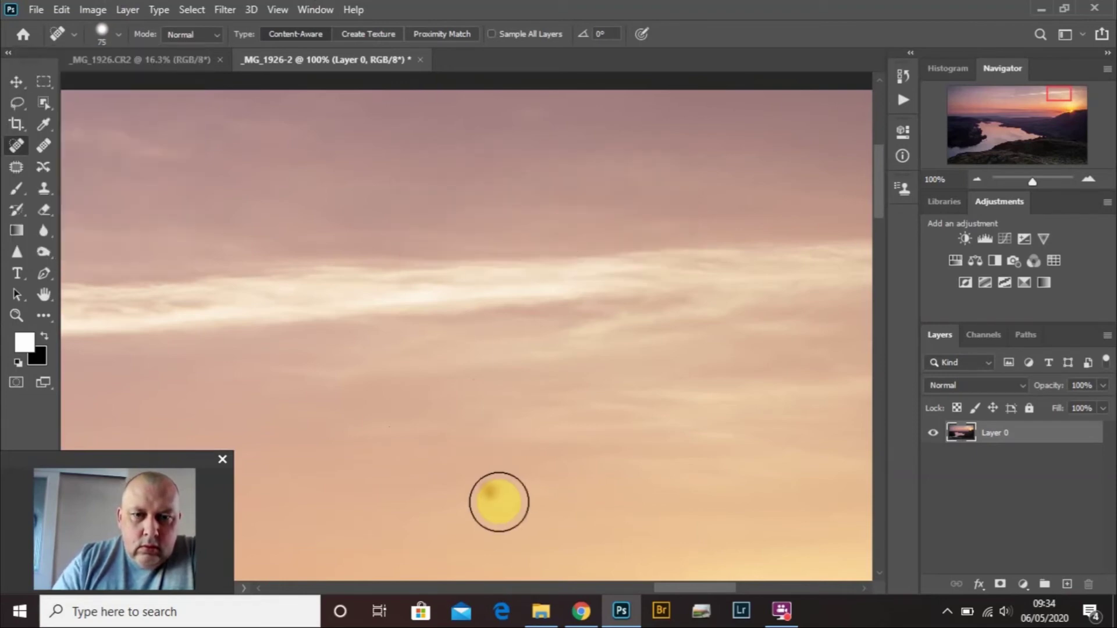
Reduce the Spot Healing Brush to 50 px and remove the dark spot from the sky below the vapour trail
key(bracketleft)
key(bracketleft)
key(bracketleft)
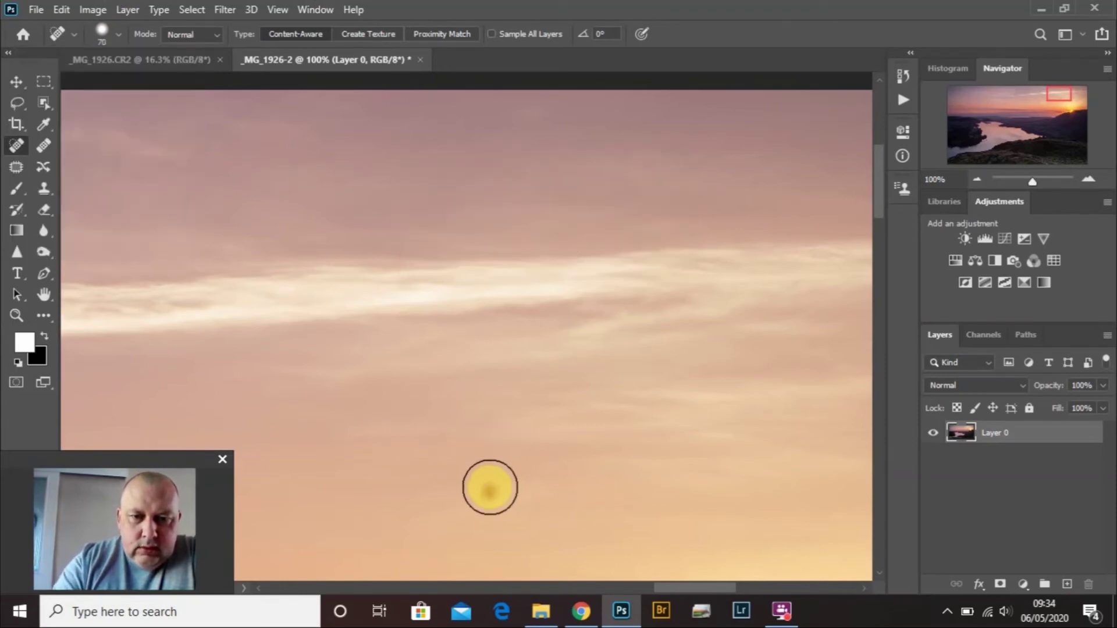
click(492, 491)
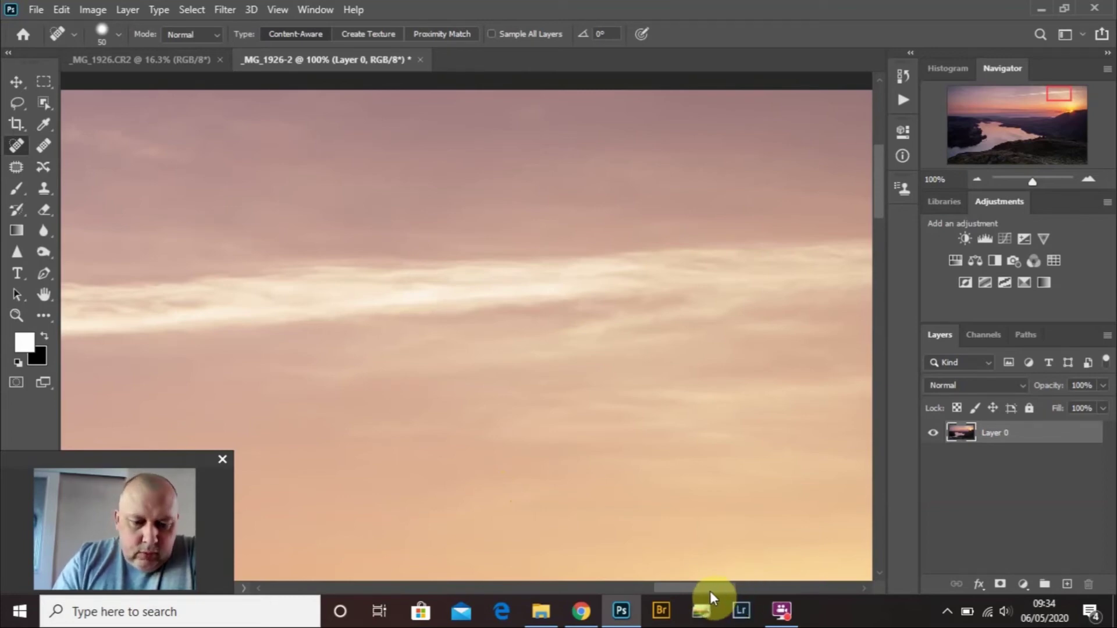
Examine the sky and hills from edge to edge at 100% for any remaining dust spots
drag(710, 591, 361, 589)
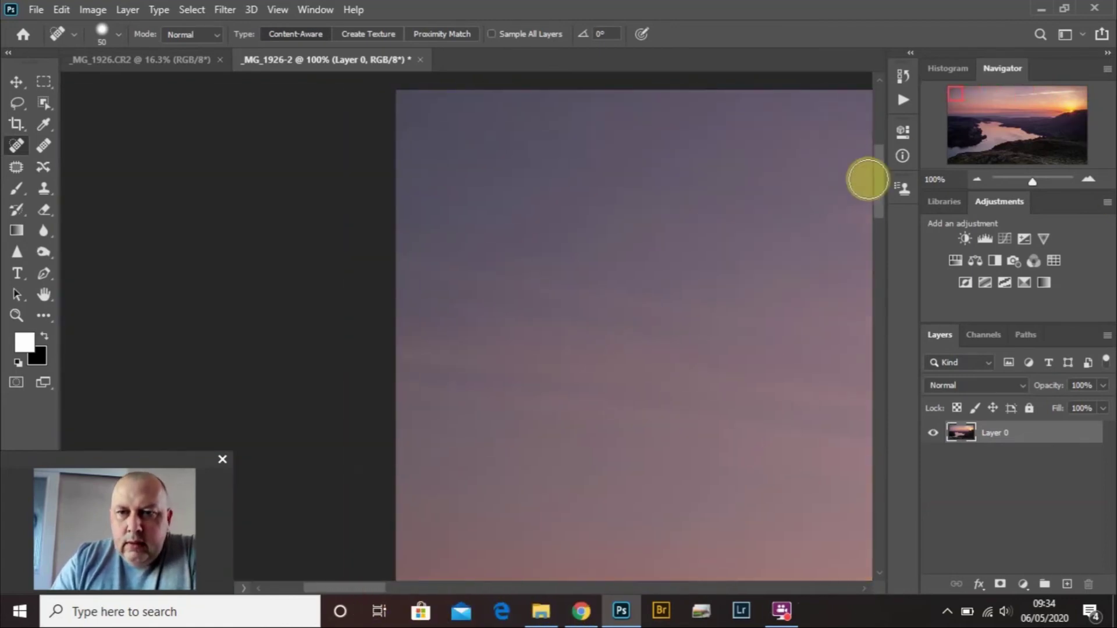
drag(877, 188, 875, 239)
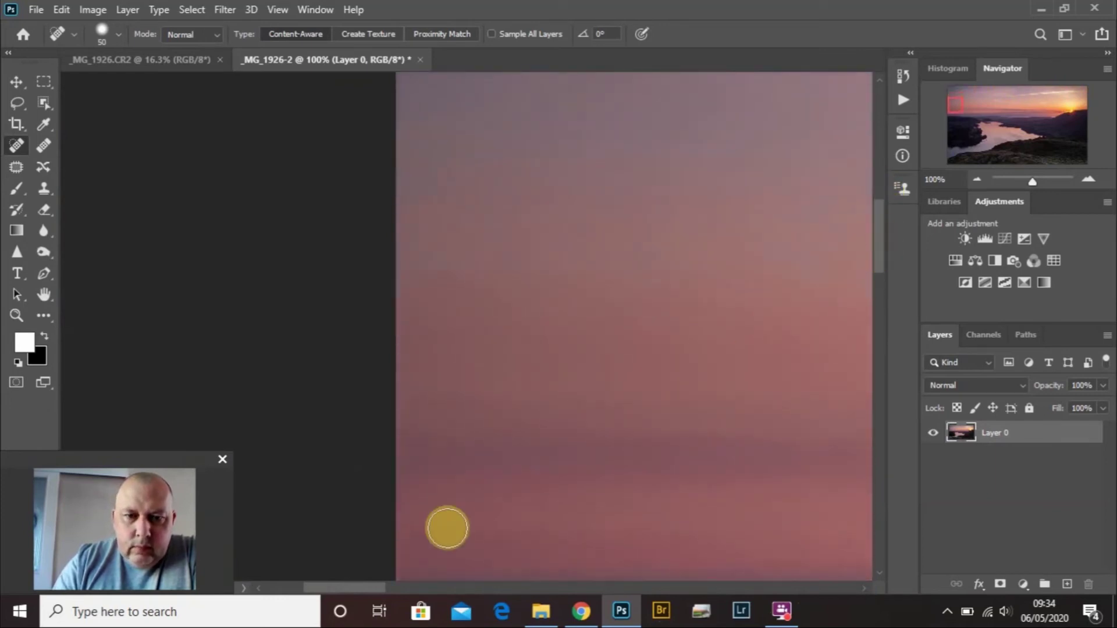
drag(358, 591, 777, 580)
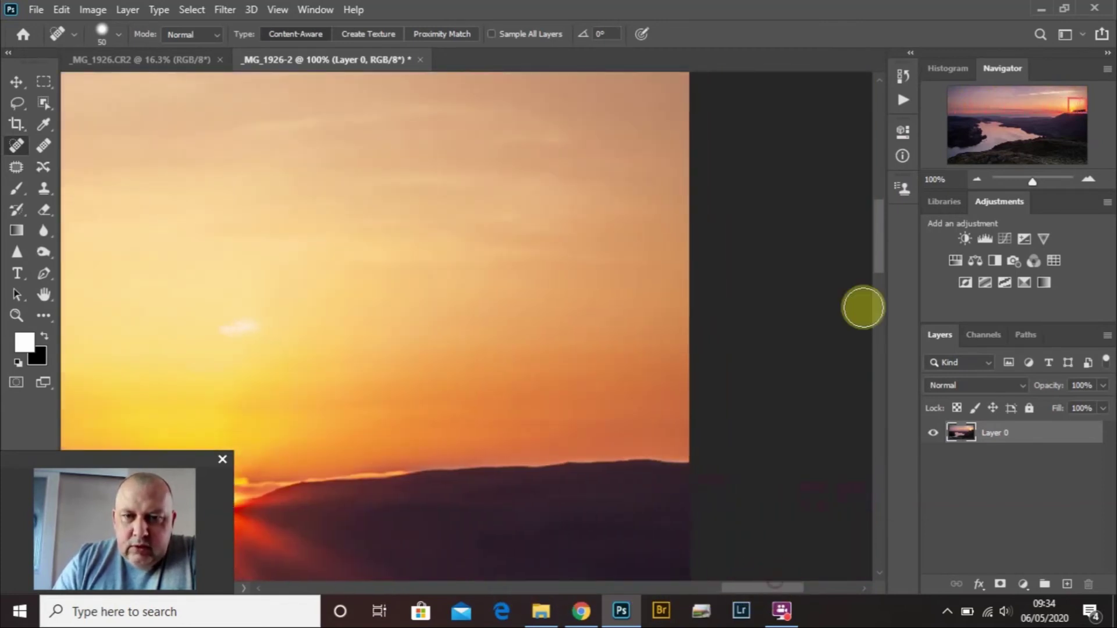
drag(877, 226, 868, 281)
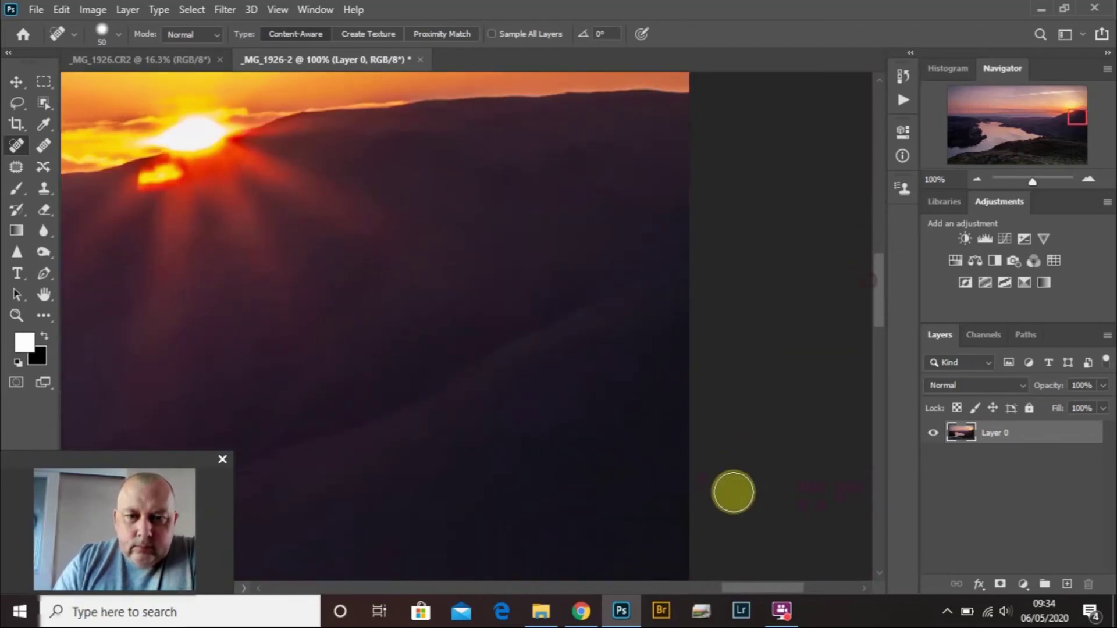
drag(758, 584, 357, 611)
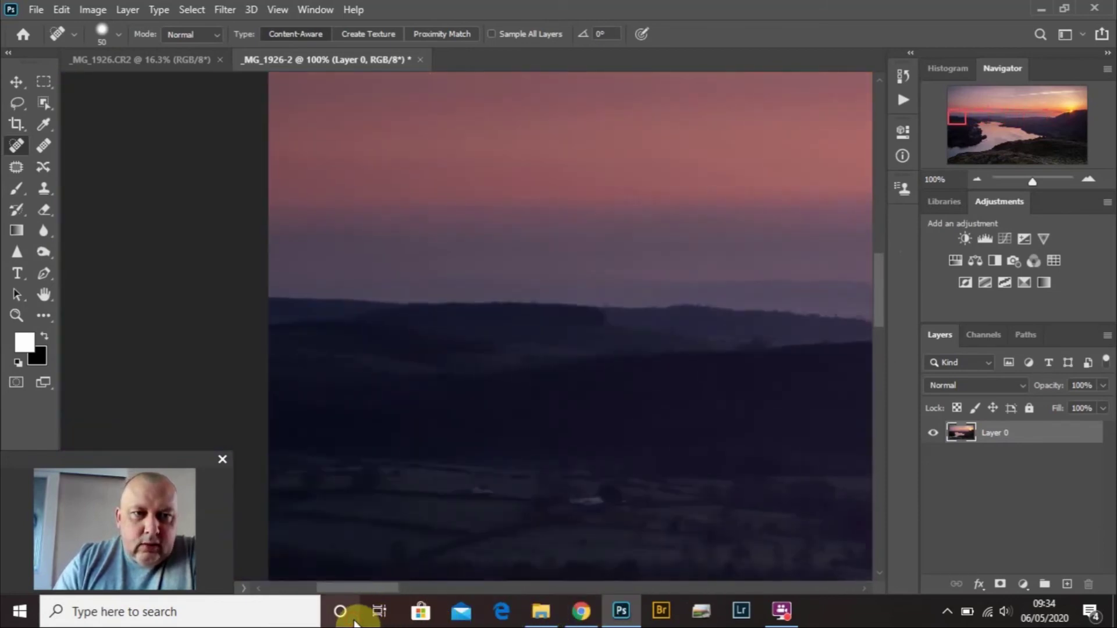
Fit the edited photo to the screen and compare it with the original _MG_1926.CR2 document
click(44, 295)
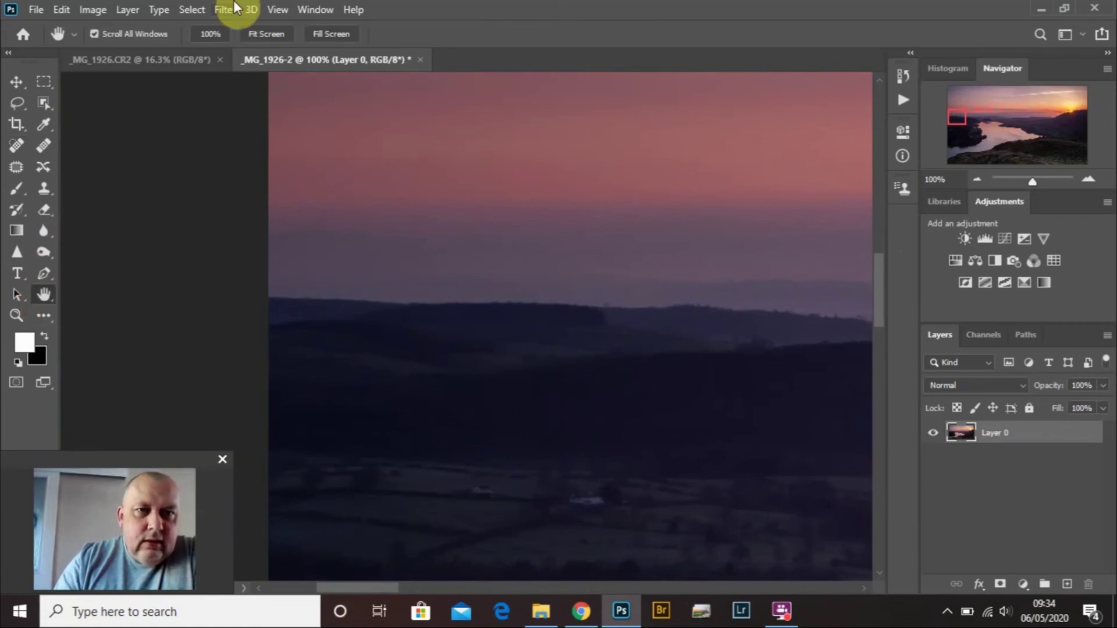
click(261, 32)
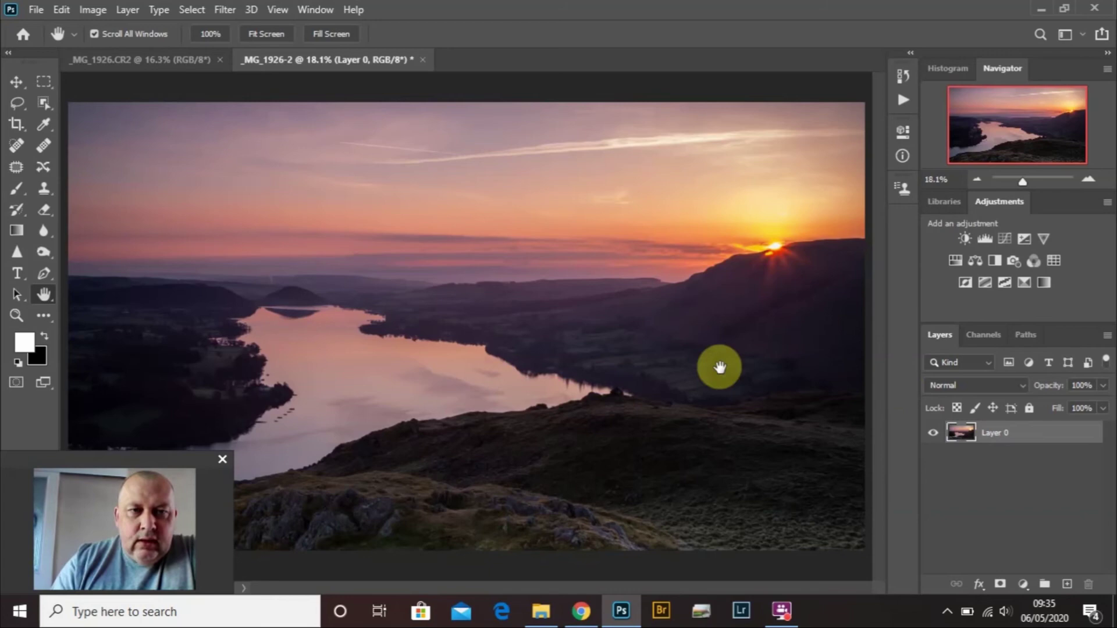
click(153, 58)
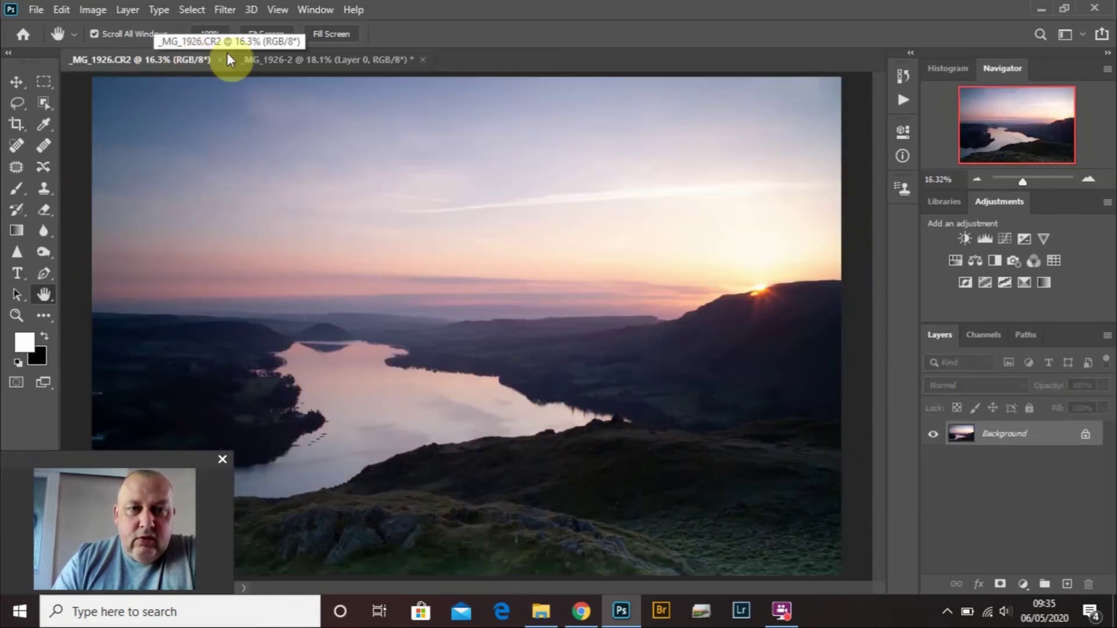
click(327, 58)
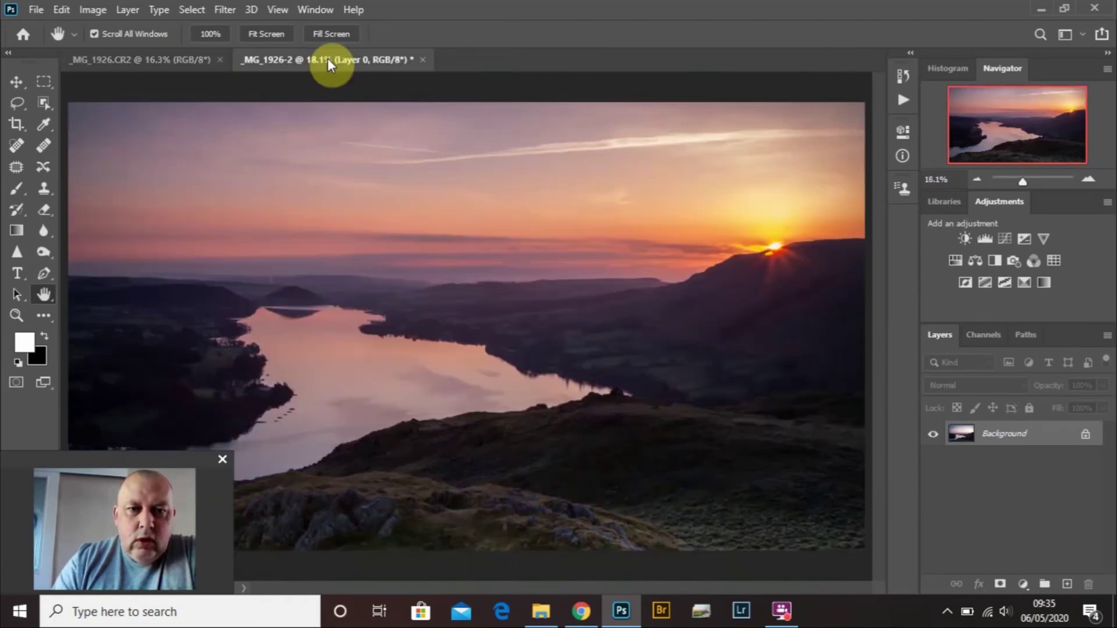